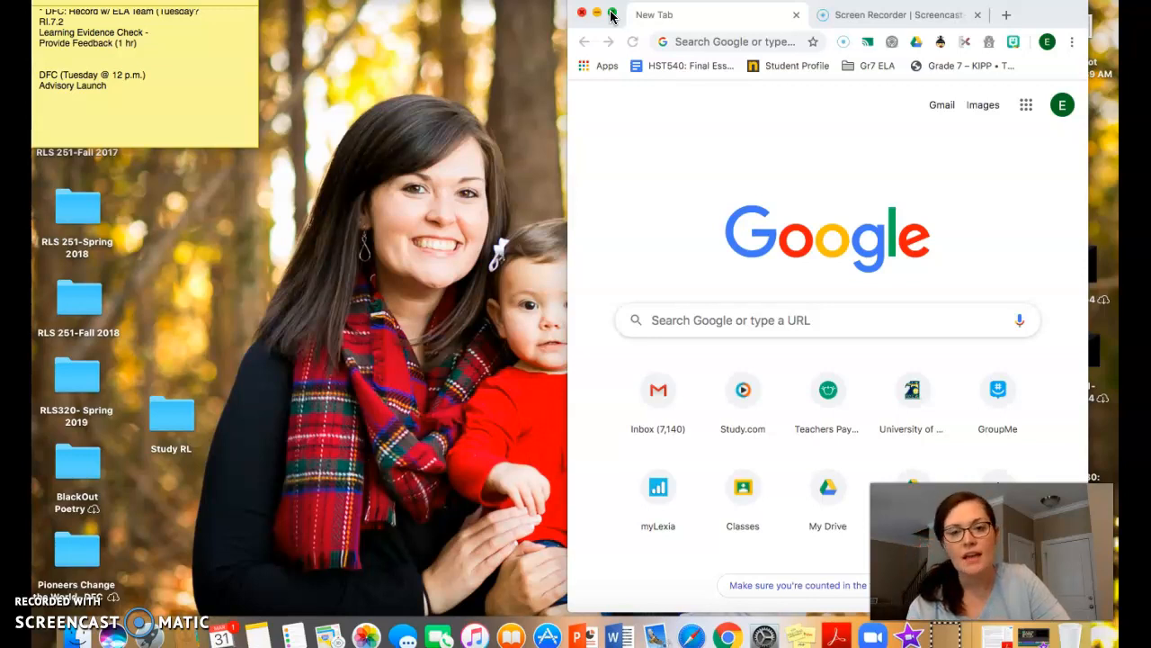
- Expand the browser window to full screen and open classroom.google.com
left_click(611, 13)
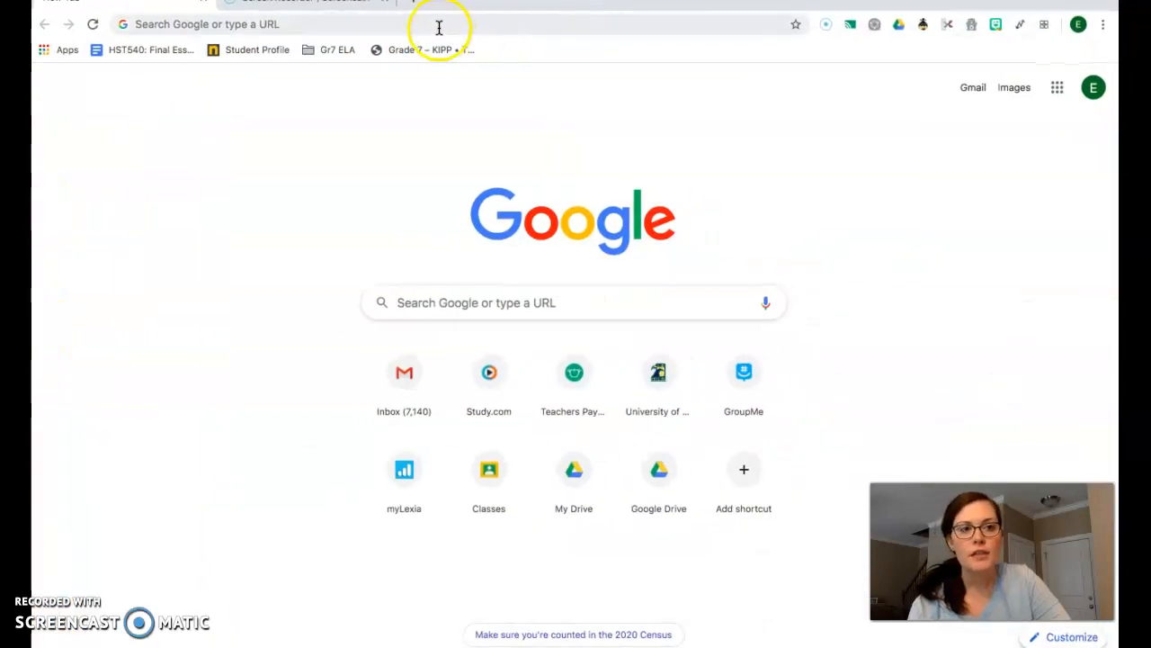
left_click(439, 28)
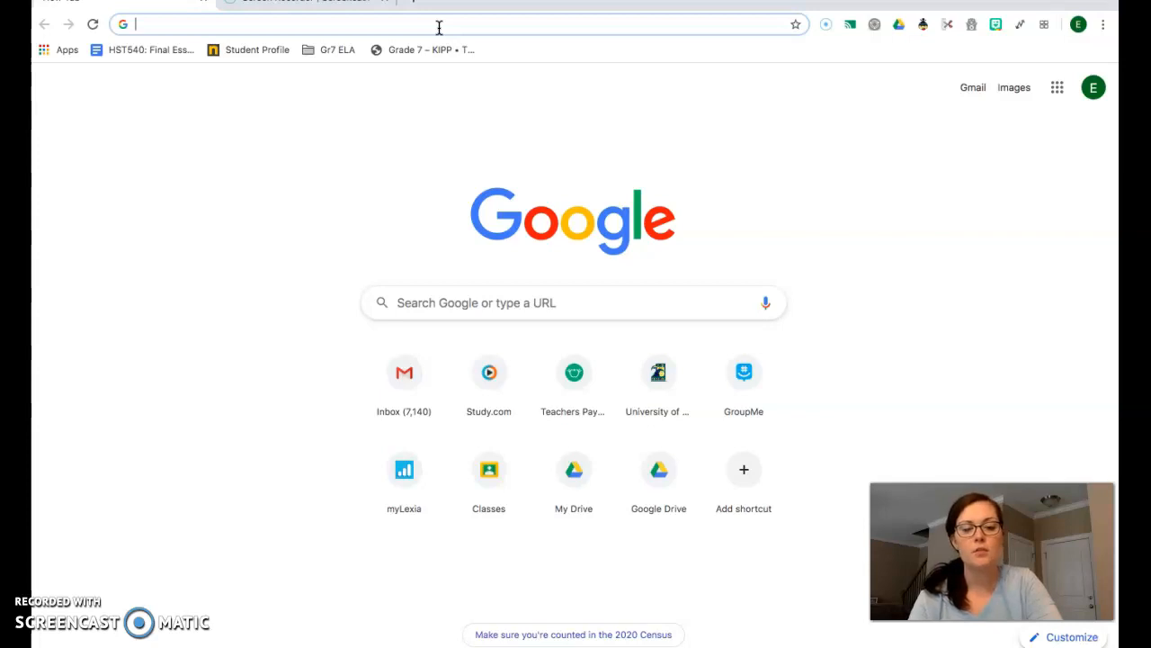
type("classroom")
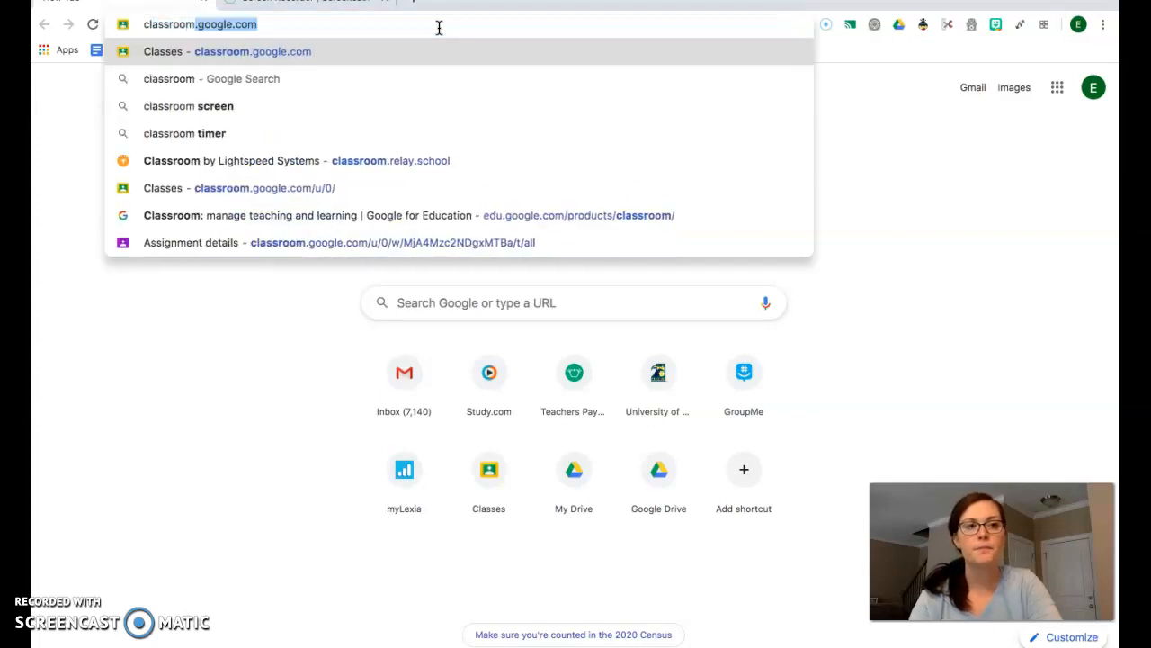
type(".google.com")
key("Return")
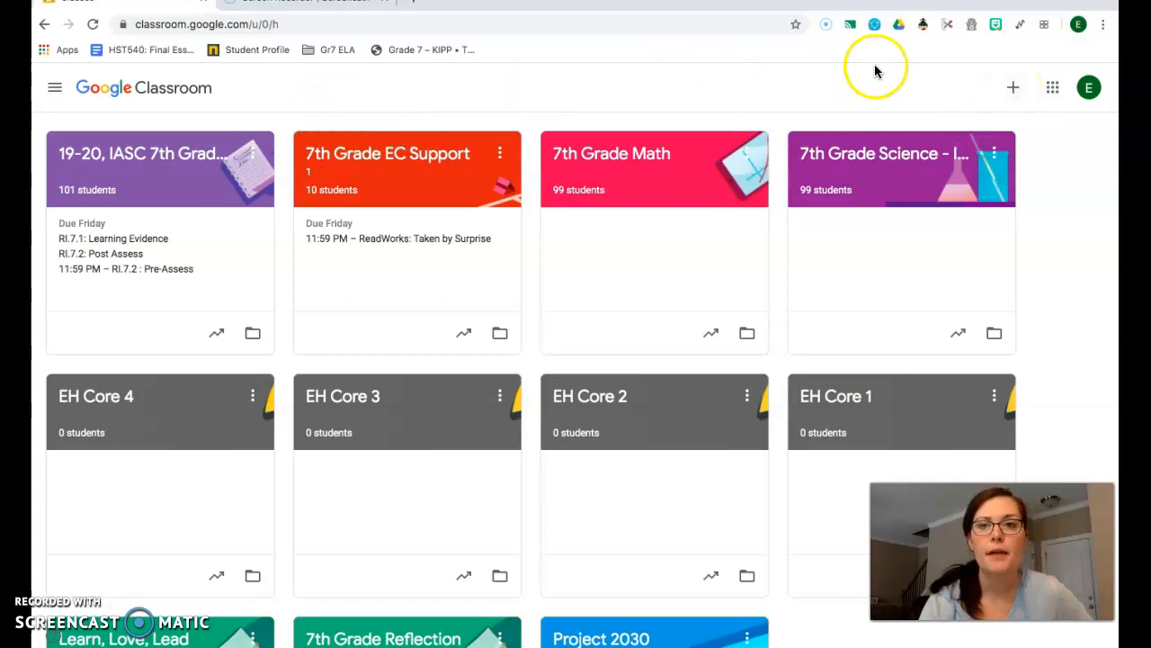
- Create a class named "Example Class #1" with section "#1", subject "Fun" and room "Online"
left_click(1014, 90)
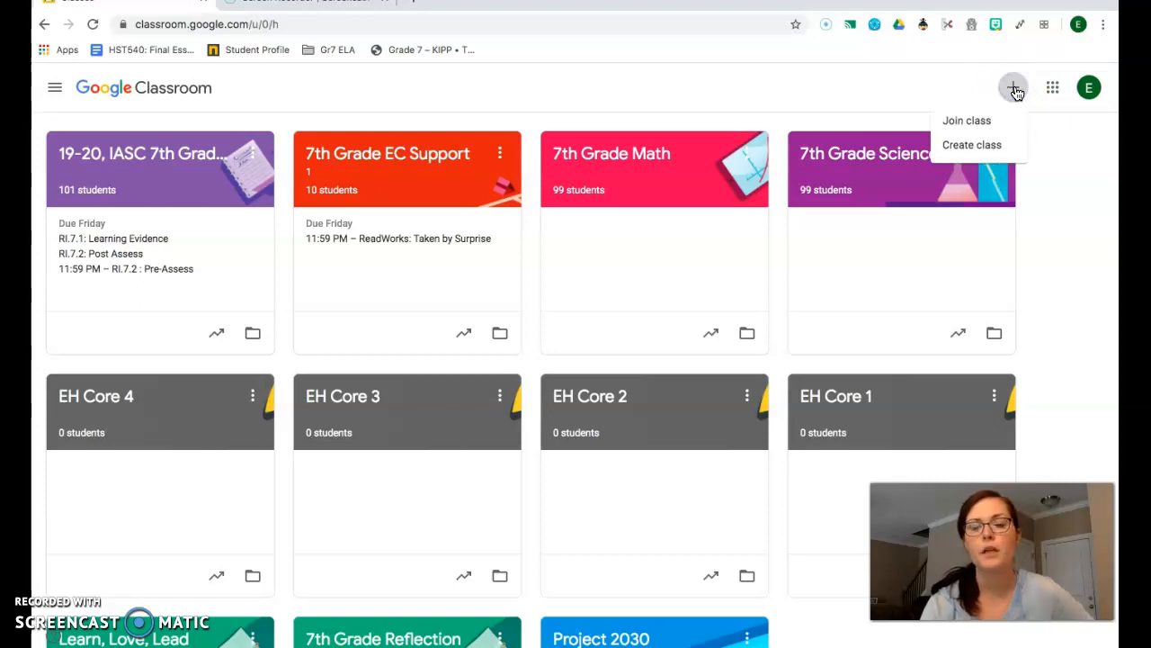
left_click(980, 147)
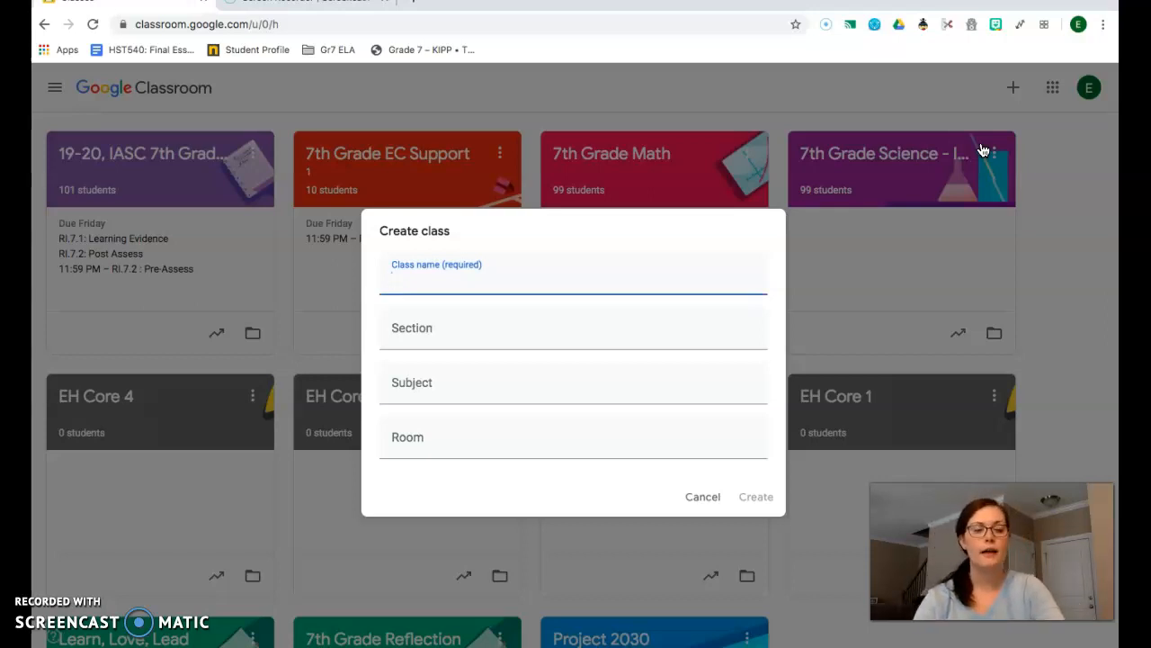
type("Example Class #1")
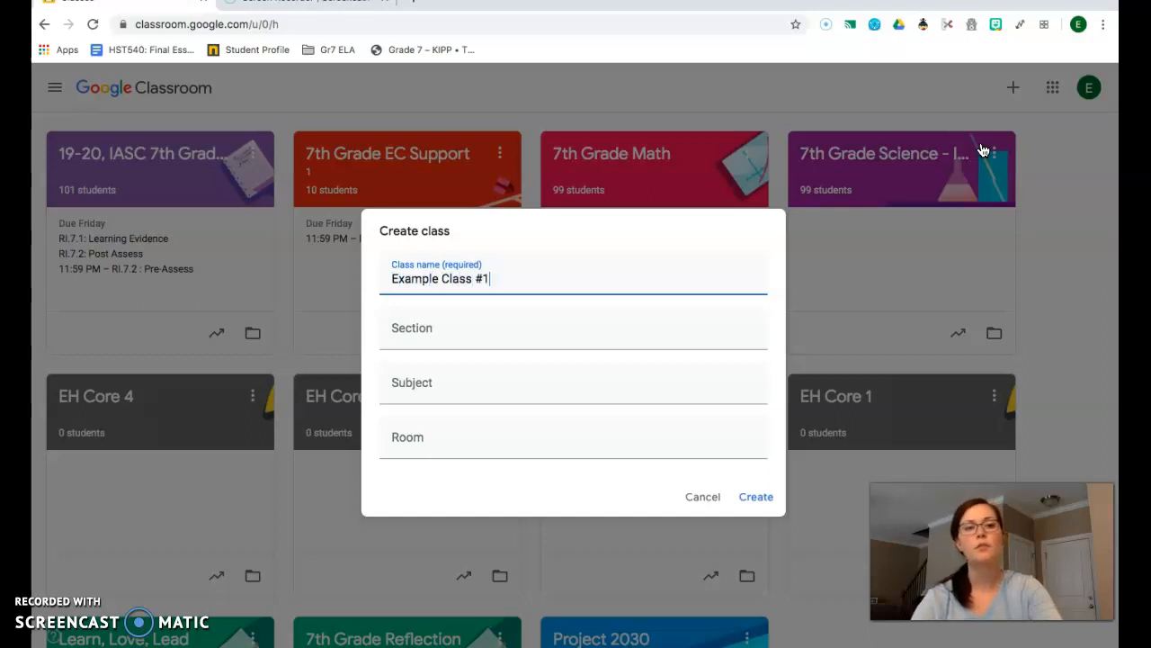
left_click(464, 331)
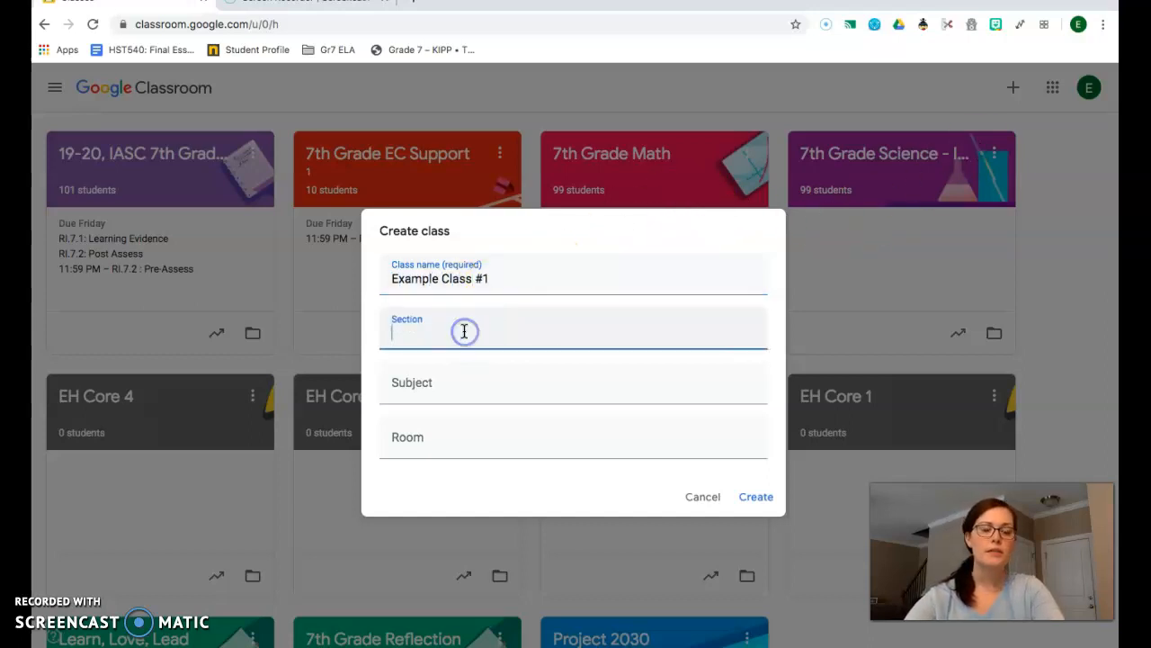
type("#1")
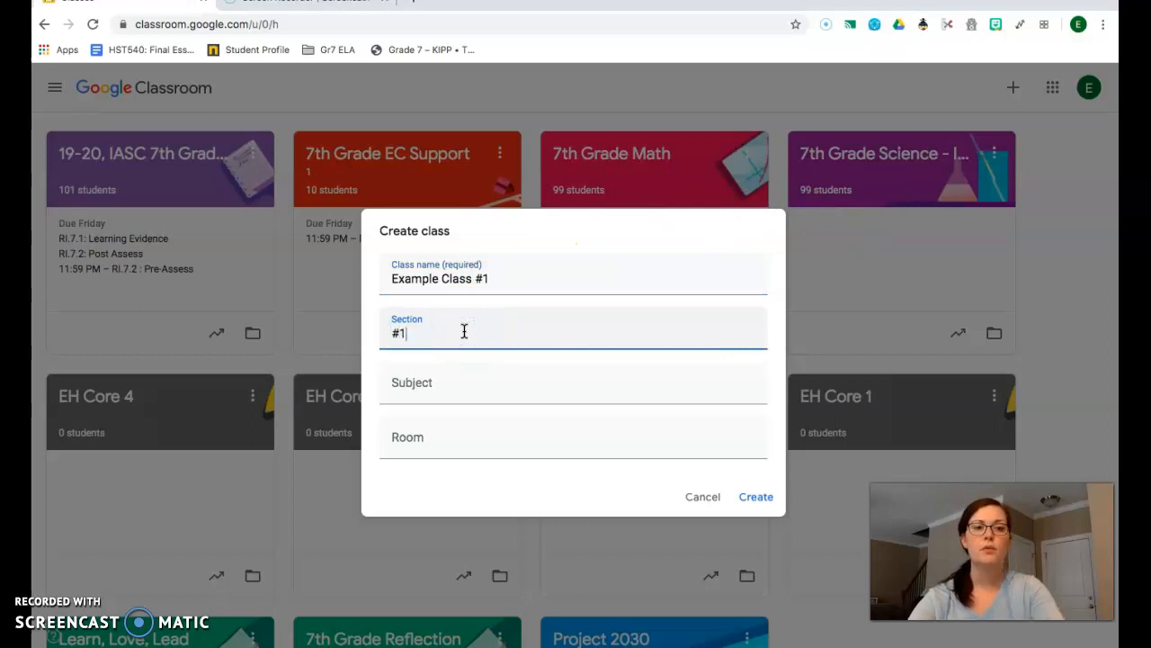
left_click(418, 389)
type("Fun")
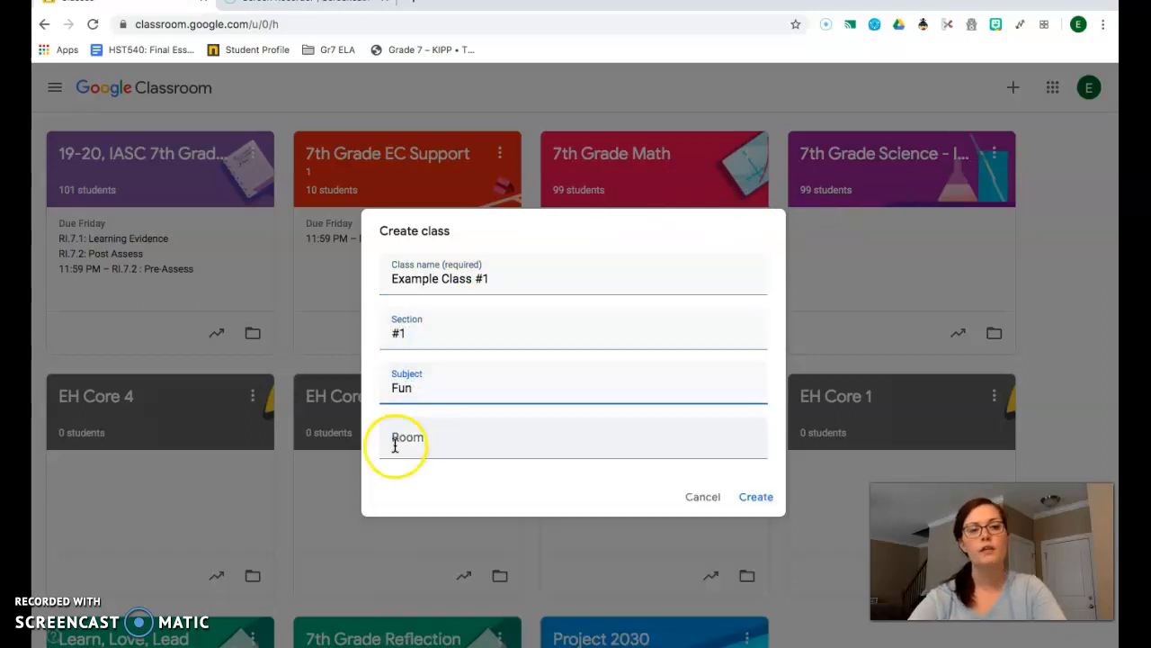
left_click(394, 445)
type("Online")
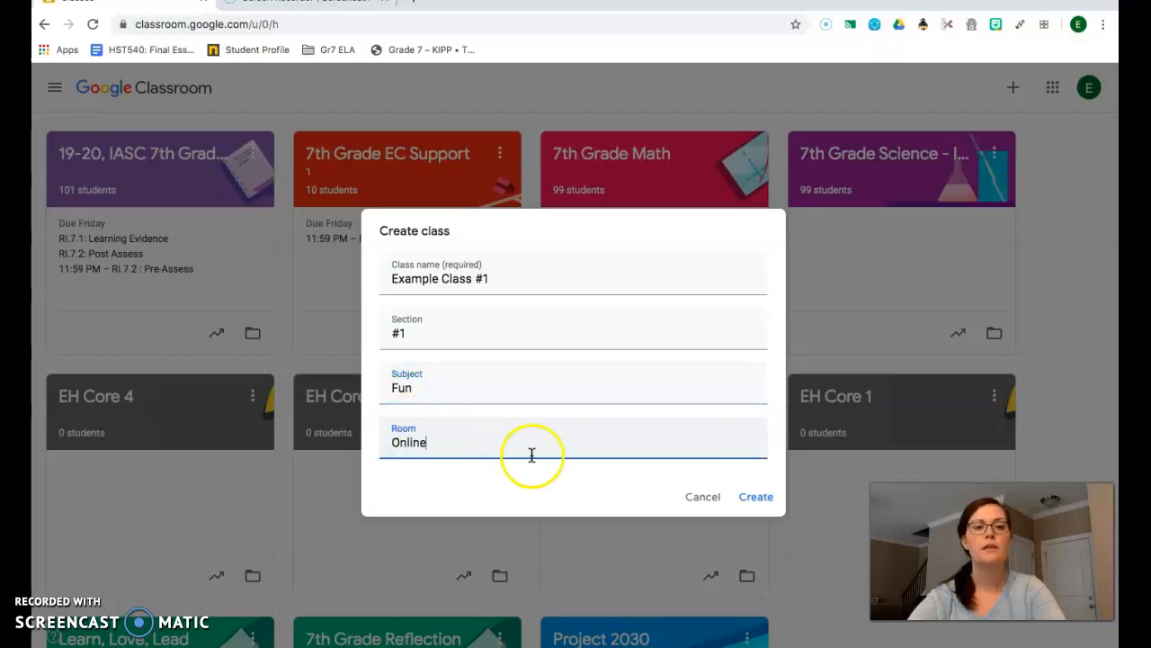
left_click(742, 497)
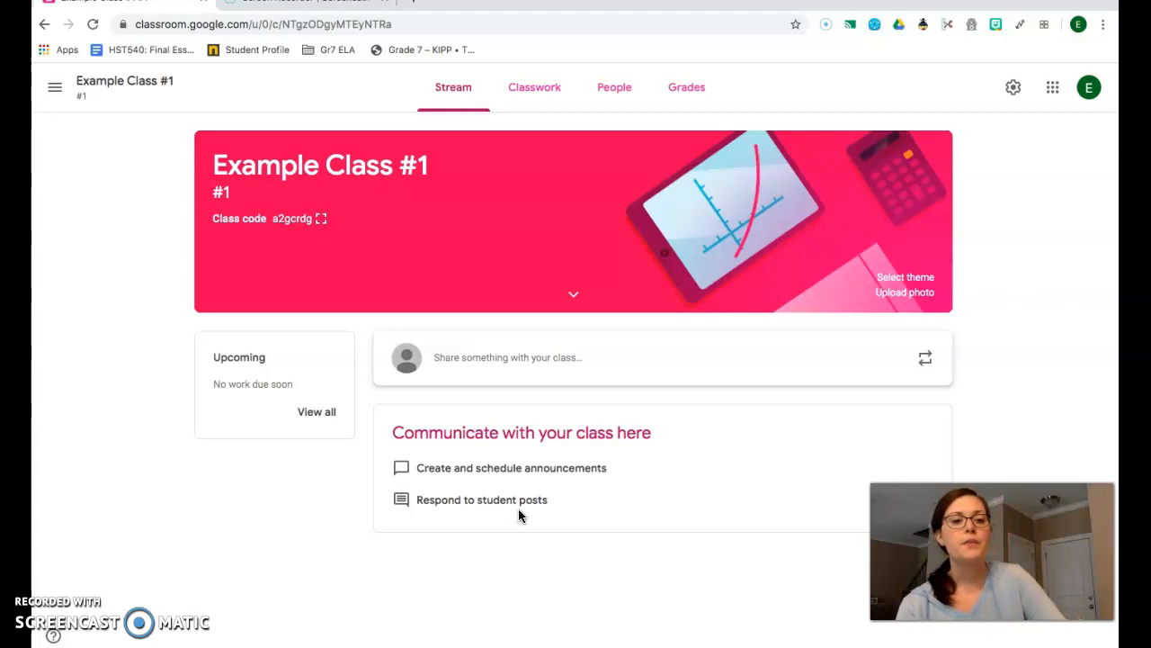
- Write a stream announcement for all students of Example Class #1 reading "Hey meet me on Google Meet @ 2 pm today."
left_click(553, 359)
left_click(490, 392)
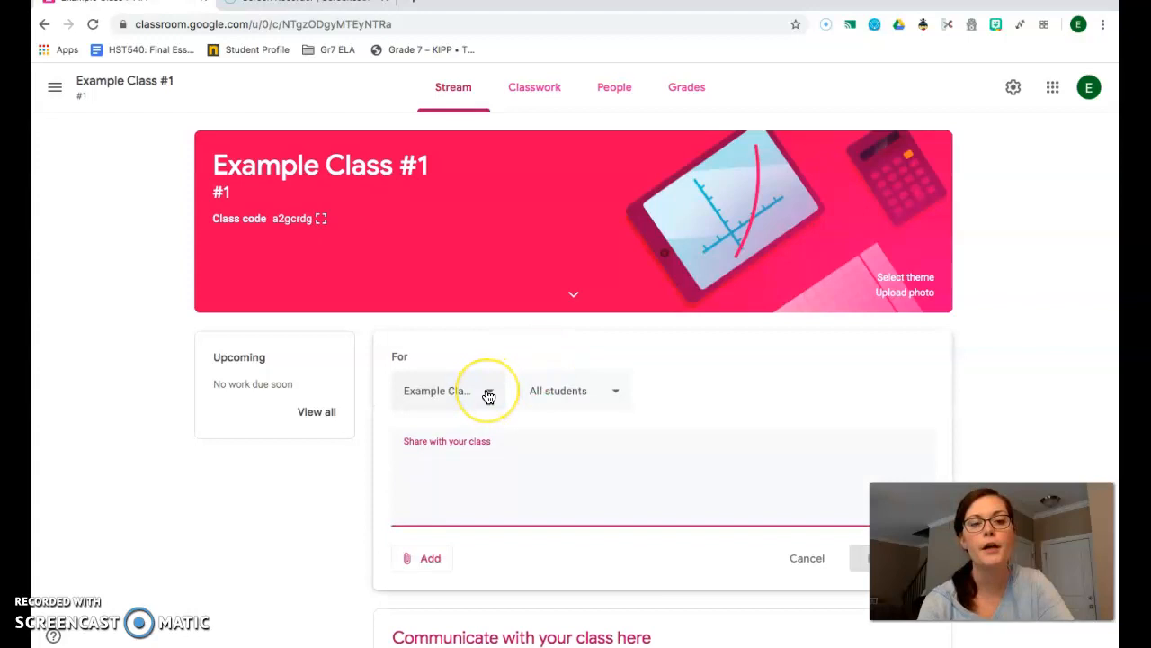
left_click(507, 447)
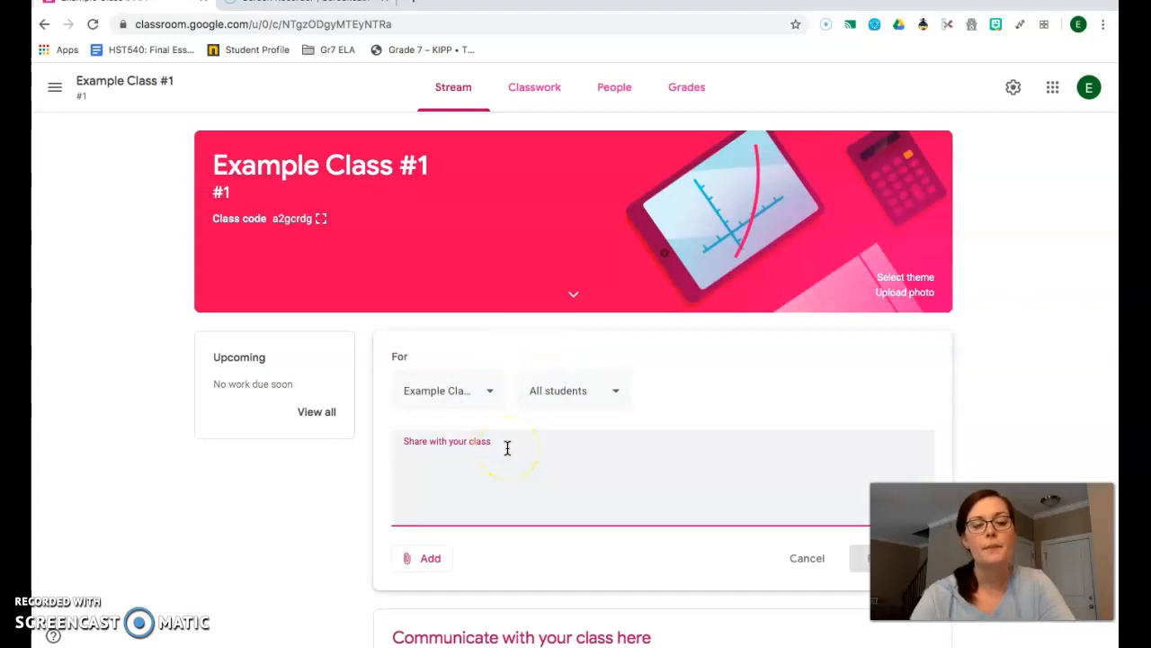
type("Hey meet me ")
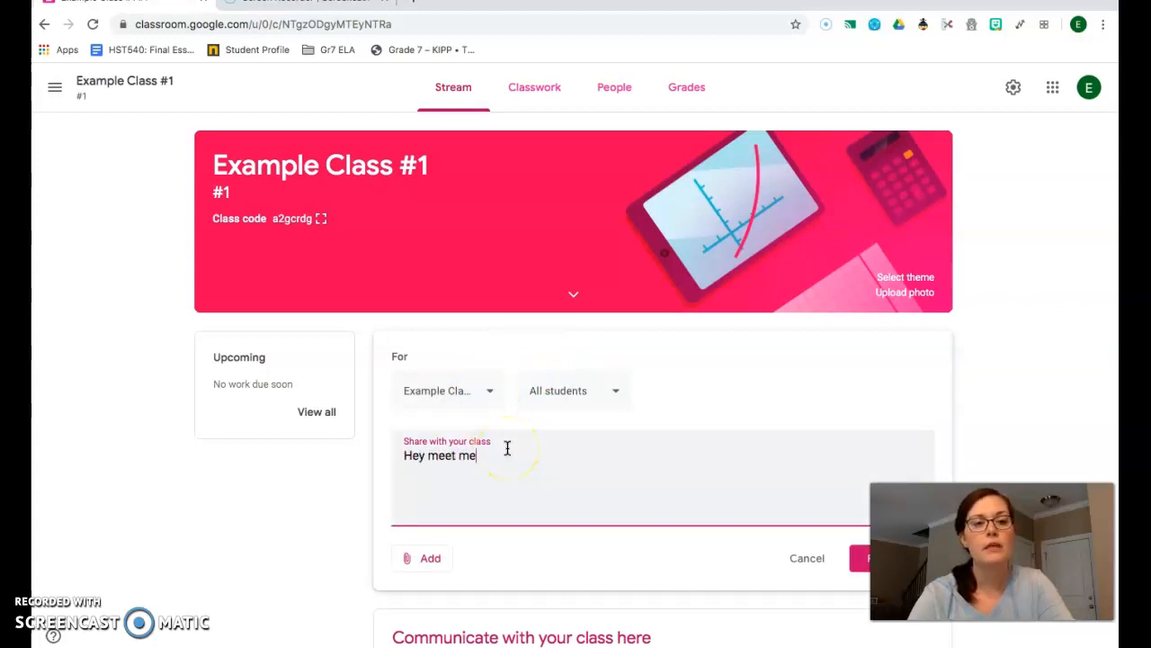
type("on Google Mee")
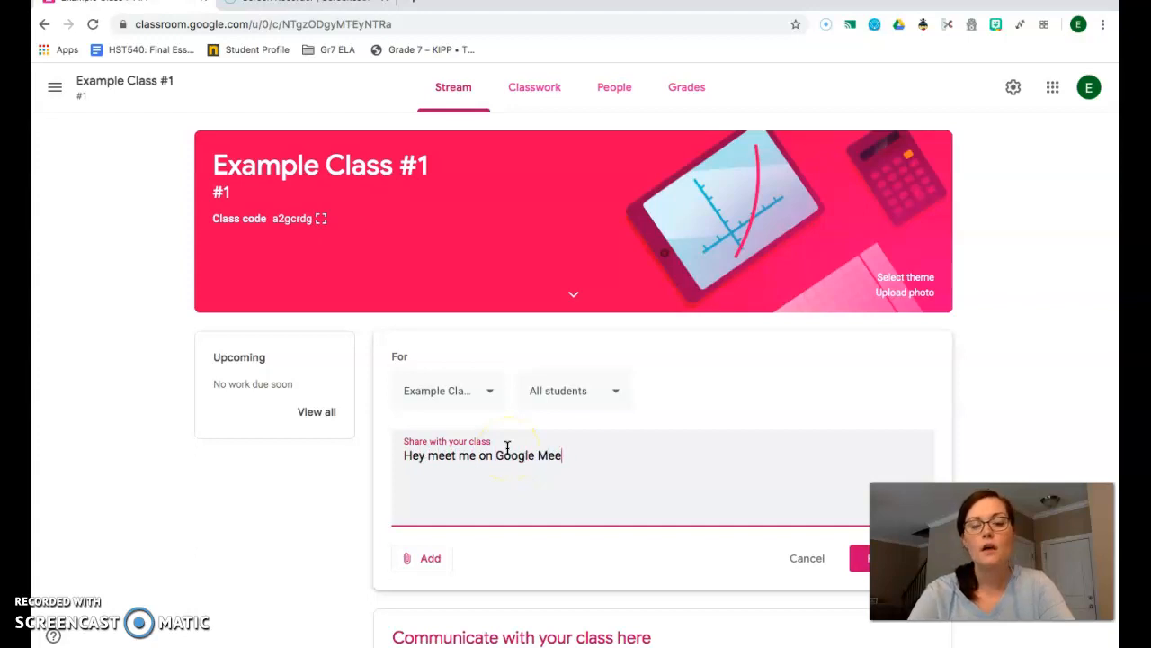
type("t @ 2 pm")
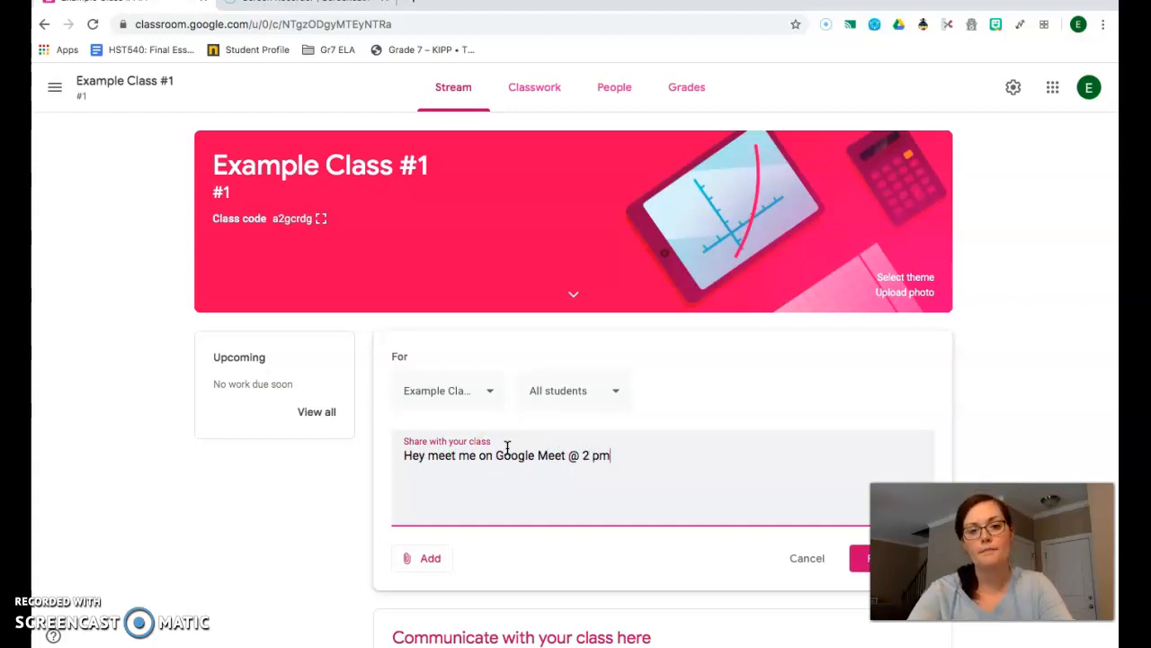
type(" today.")
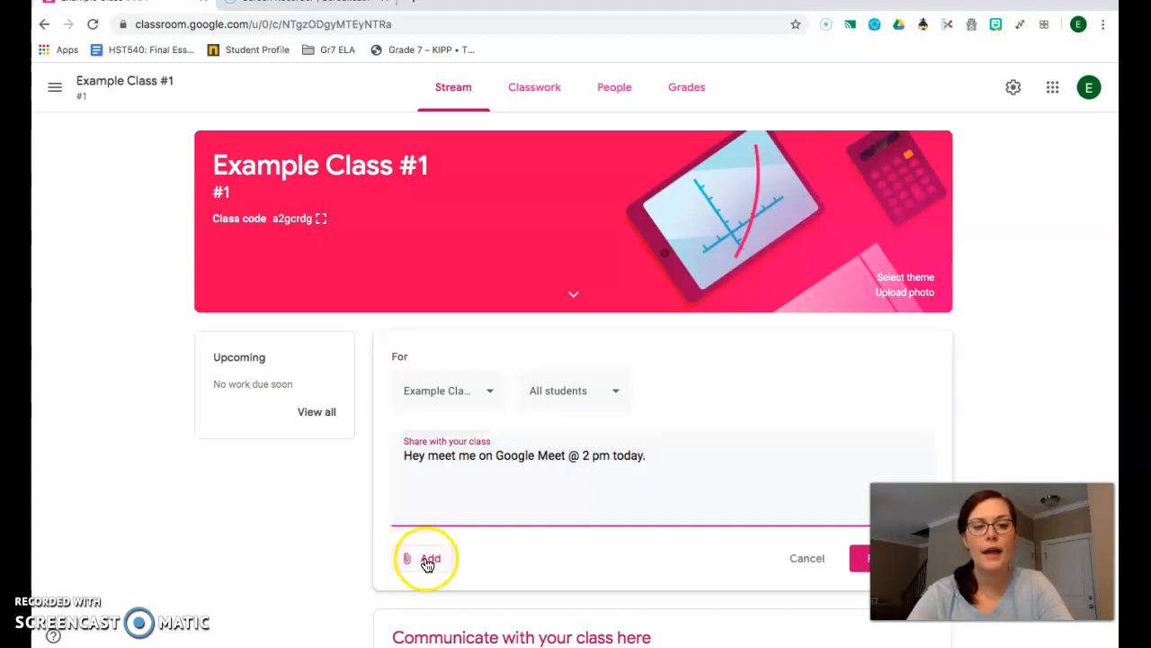
- Examine the attachment sources offered for the announcement without attaching anything
left_click(425, 559)
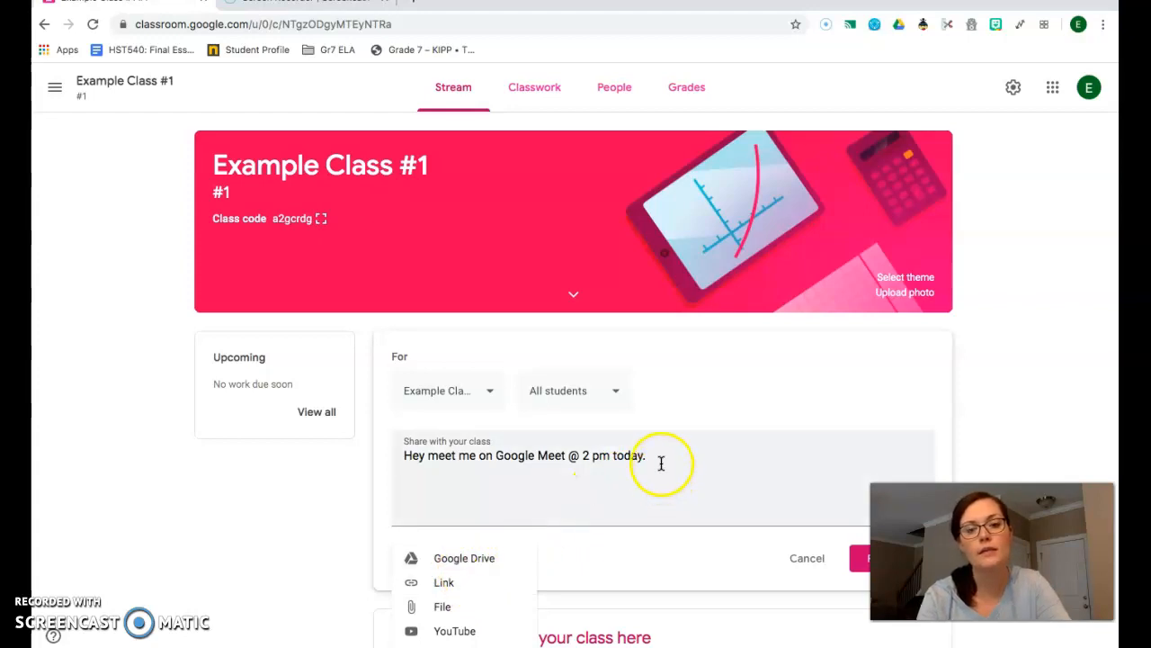
left_click(471, 585)
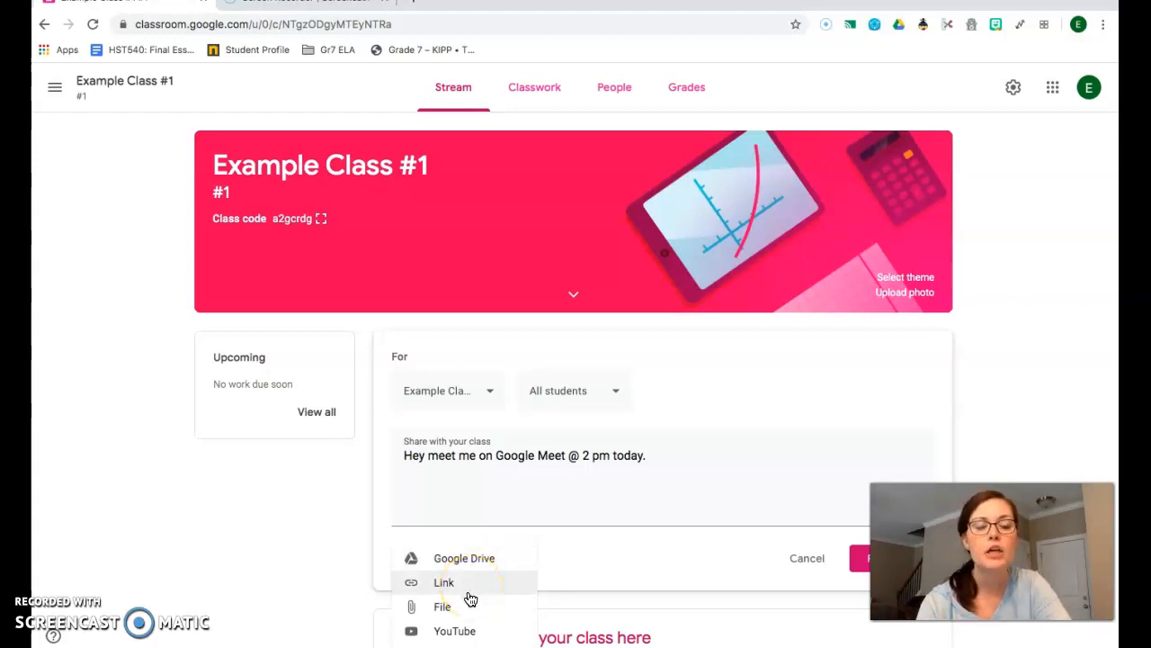
left_click(465, 613)
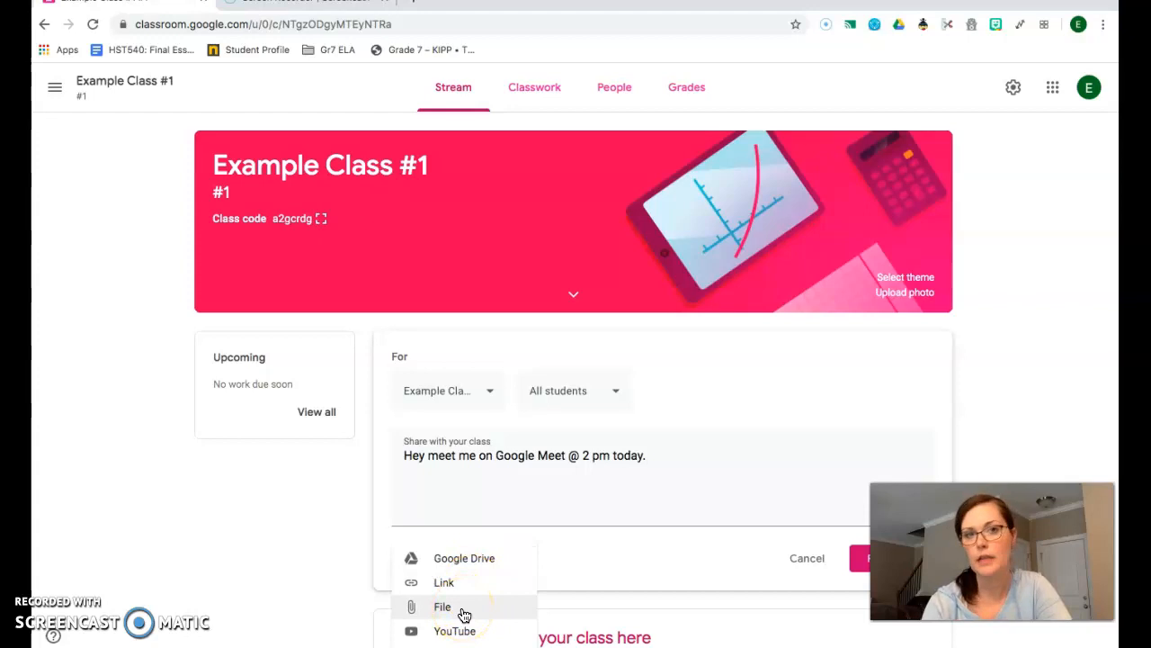
left_click(464, 632)
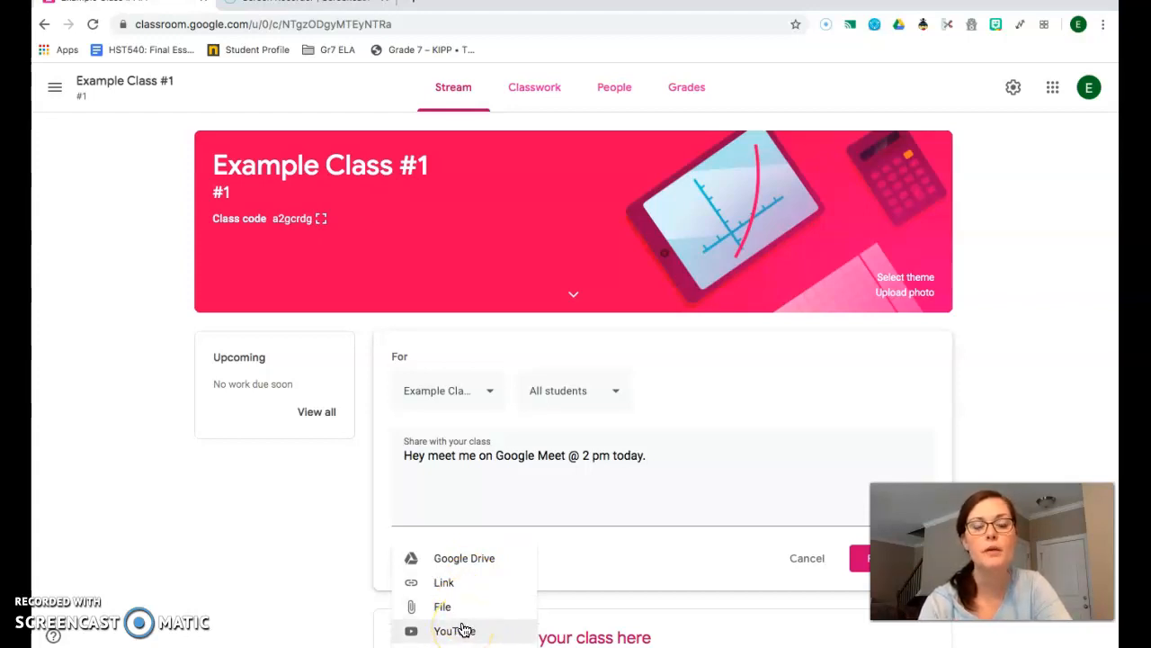
left_click(517, 494)
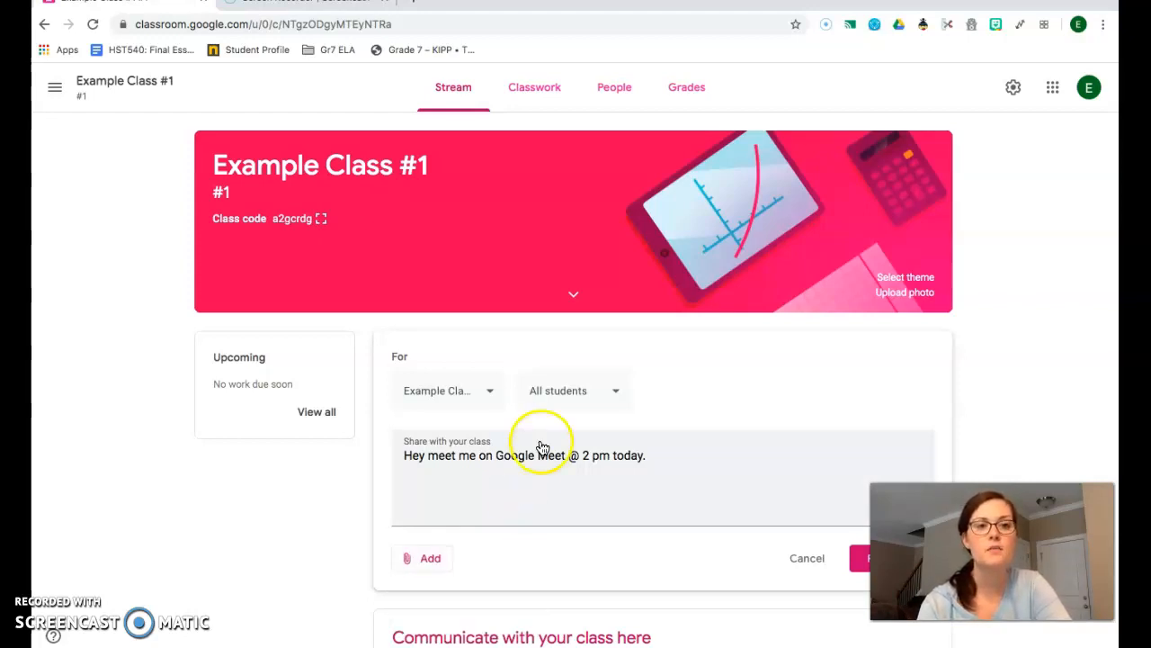
- Post the announcement to the class stream and add the class comment "See you there!" below it
scroll(553, 482, "down", 2)
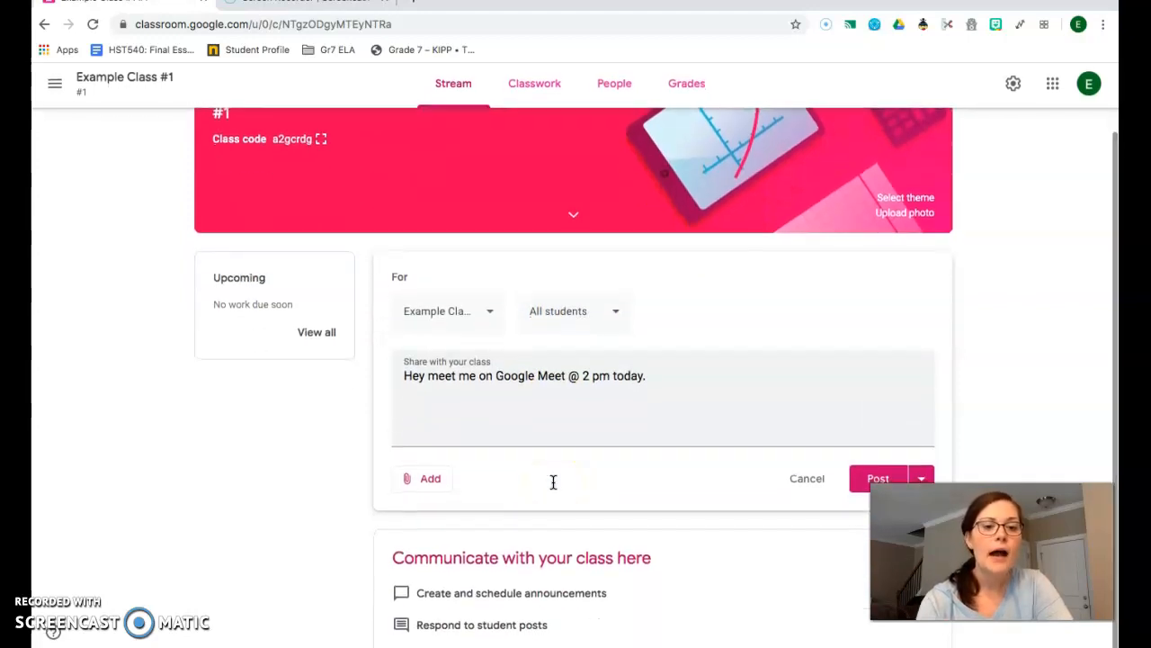
left_click(852, 489)
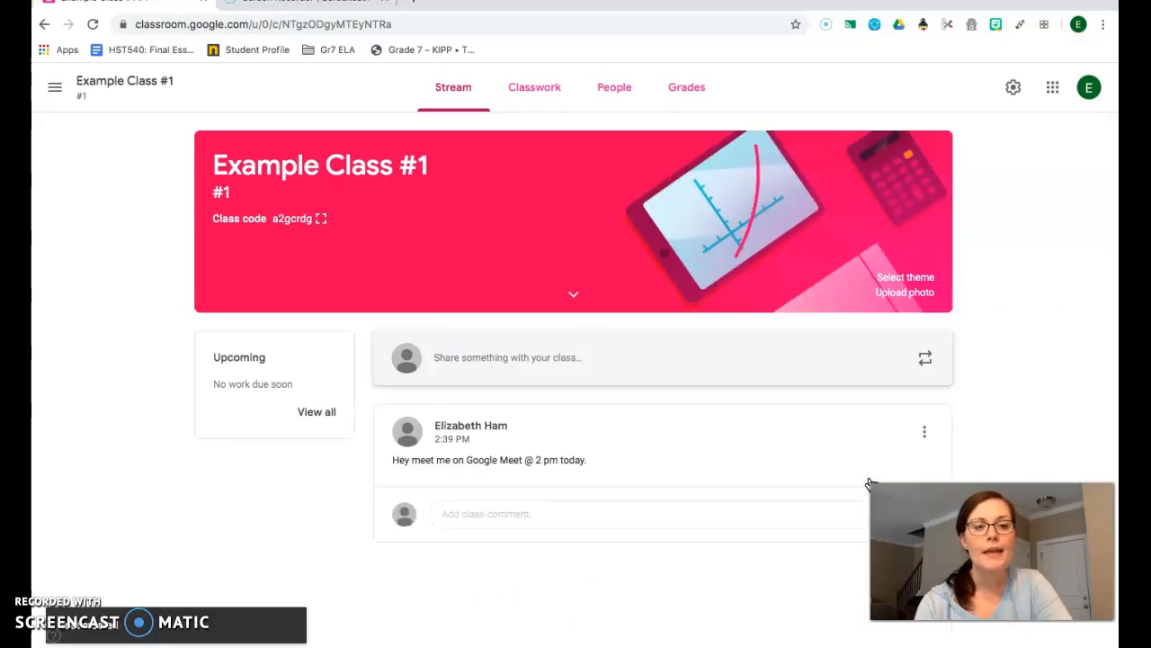
left_click(567, 516)
type("See you there!")
key("Return")
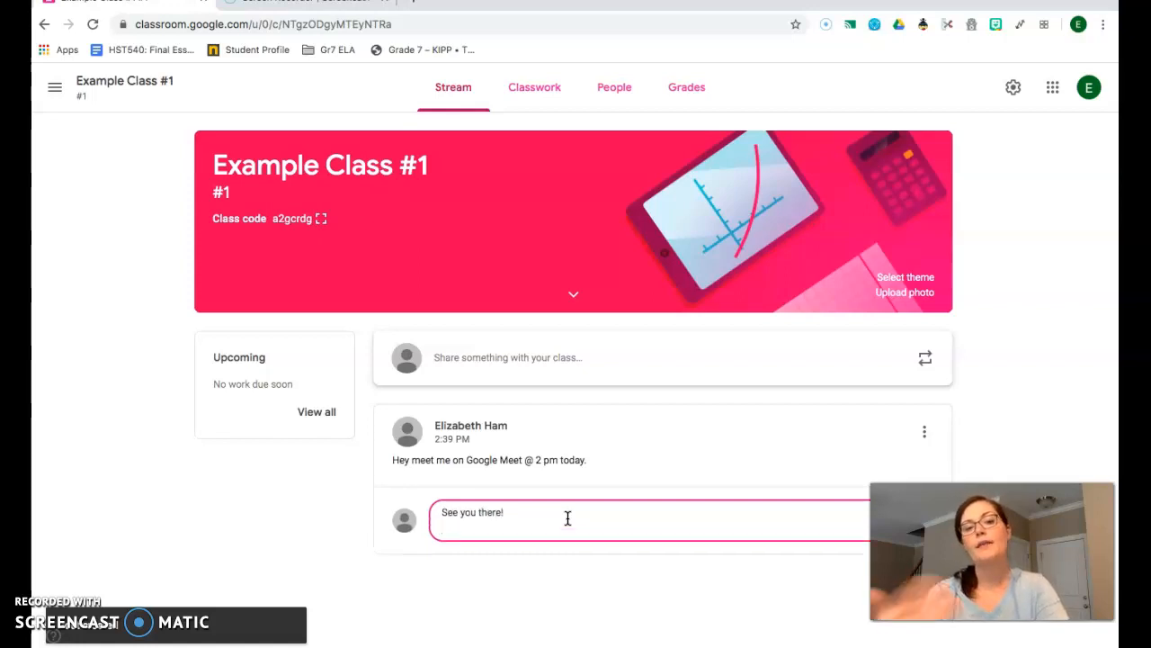
key("BackSpace")
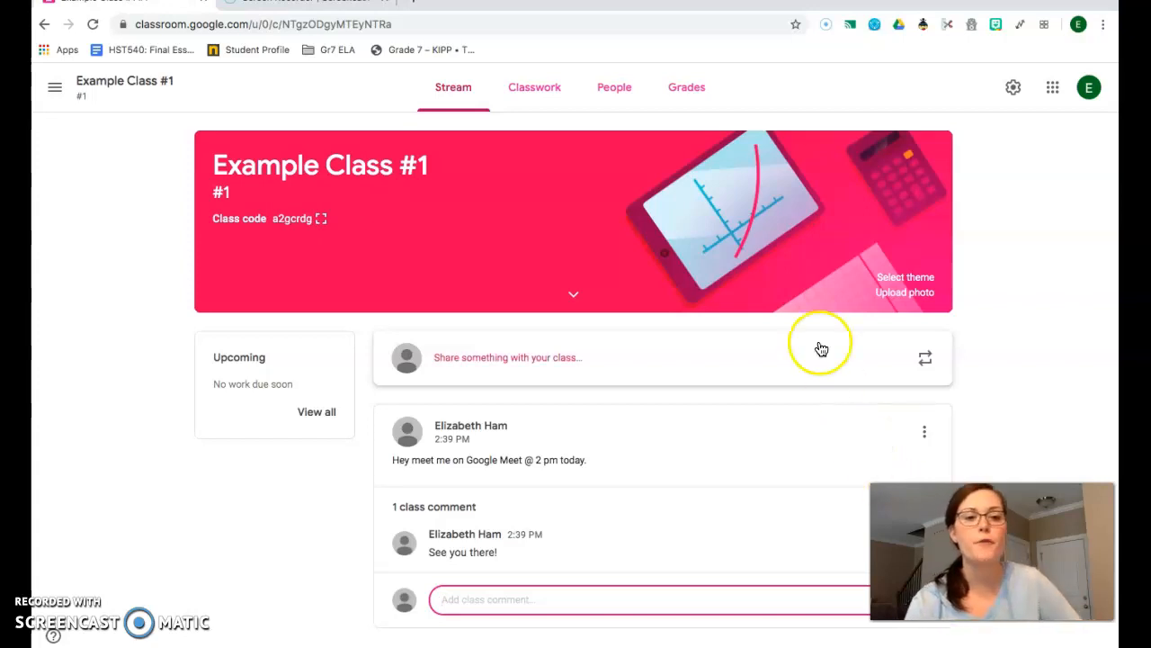
- Start a new material post in the classwork of Example Class #1
left_click(549, 87)
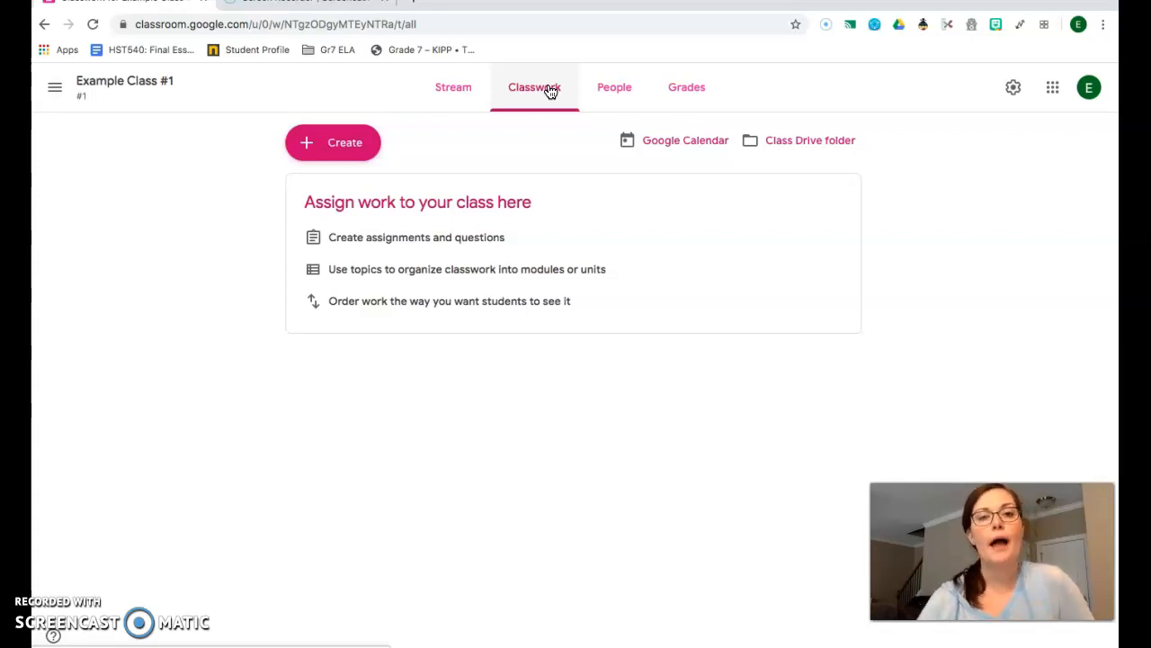
left_click(349, 142)
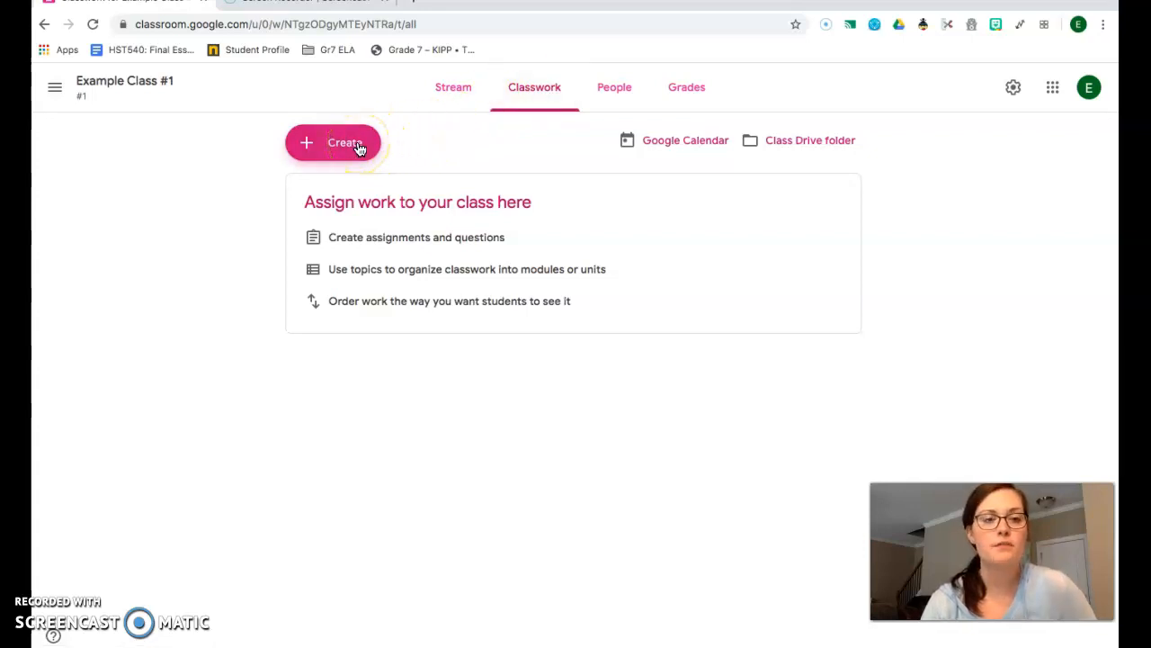
left_click(313, 148)
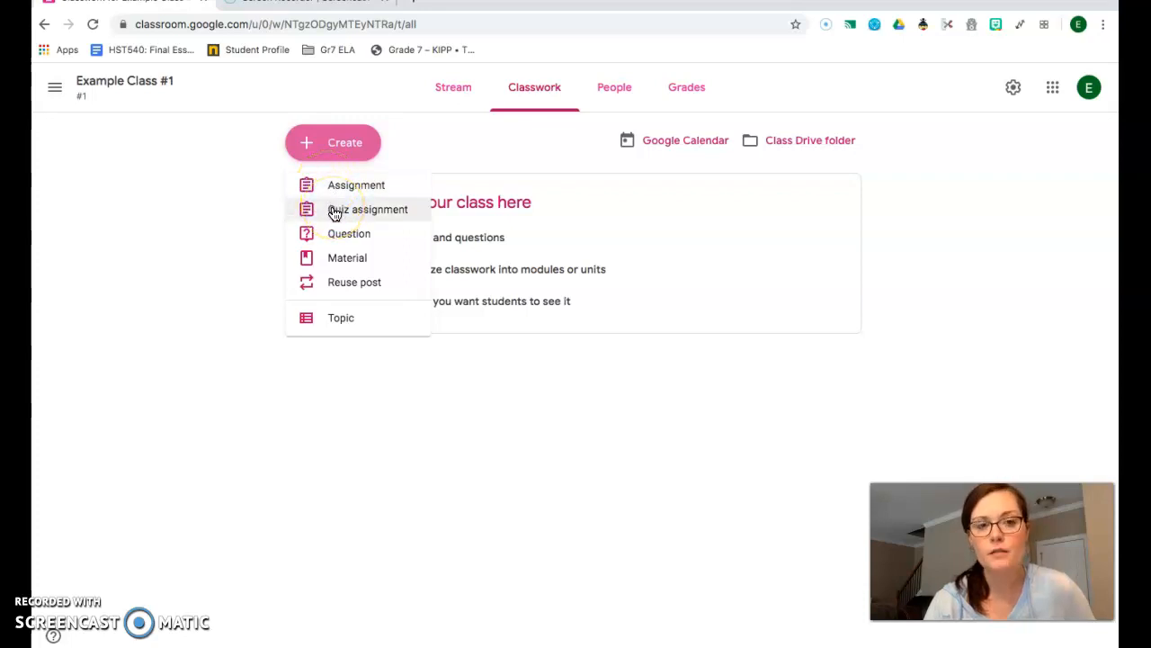
left_click(341, 237)
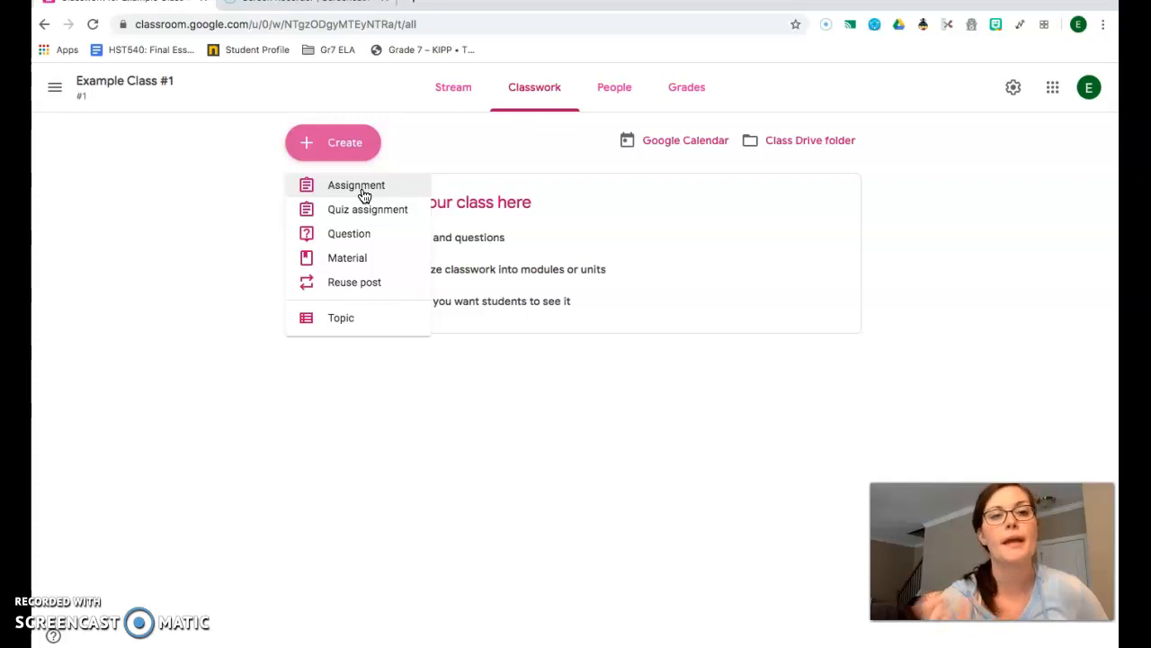
left_click(344, 259)
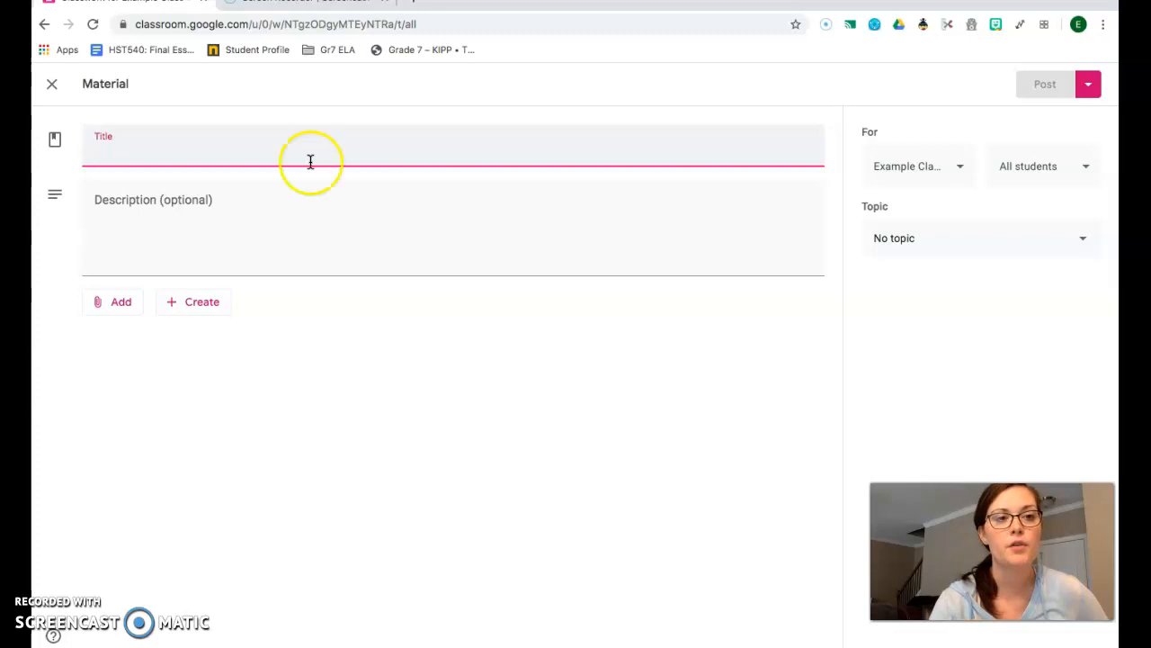
- Examine the attachment sources and the new-file types offered for the material without attaching anything
left_click(135, 314)
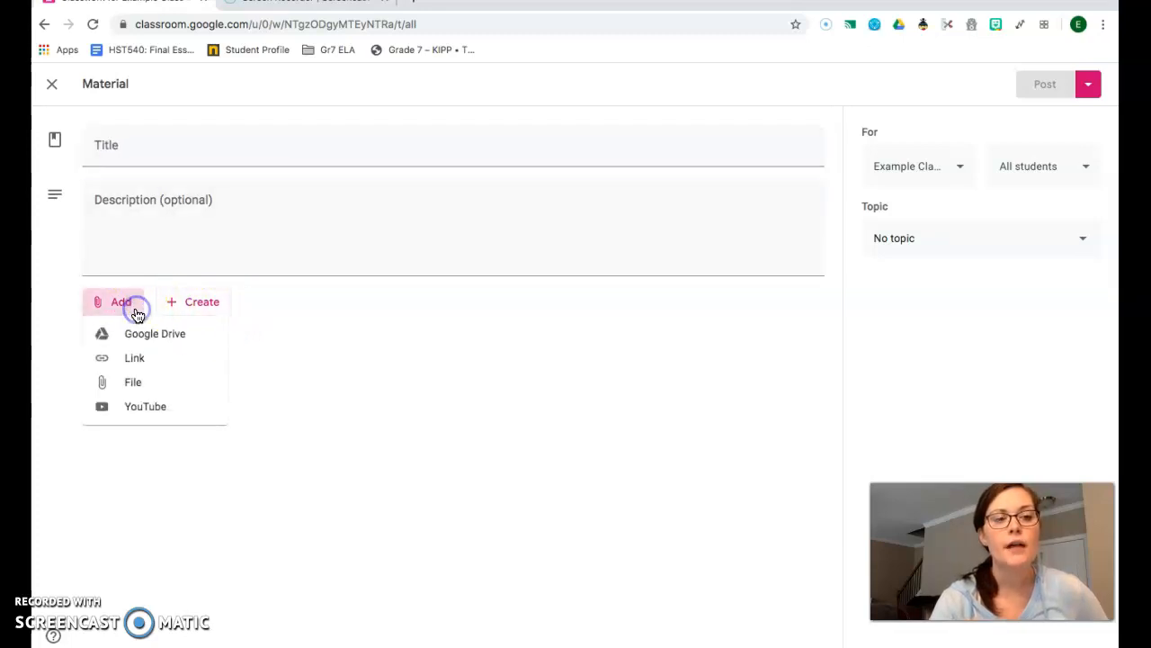
left_click(194, 311)
left_click(194, 311)
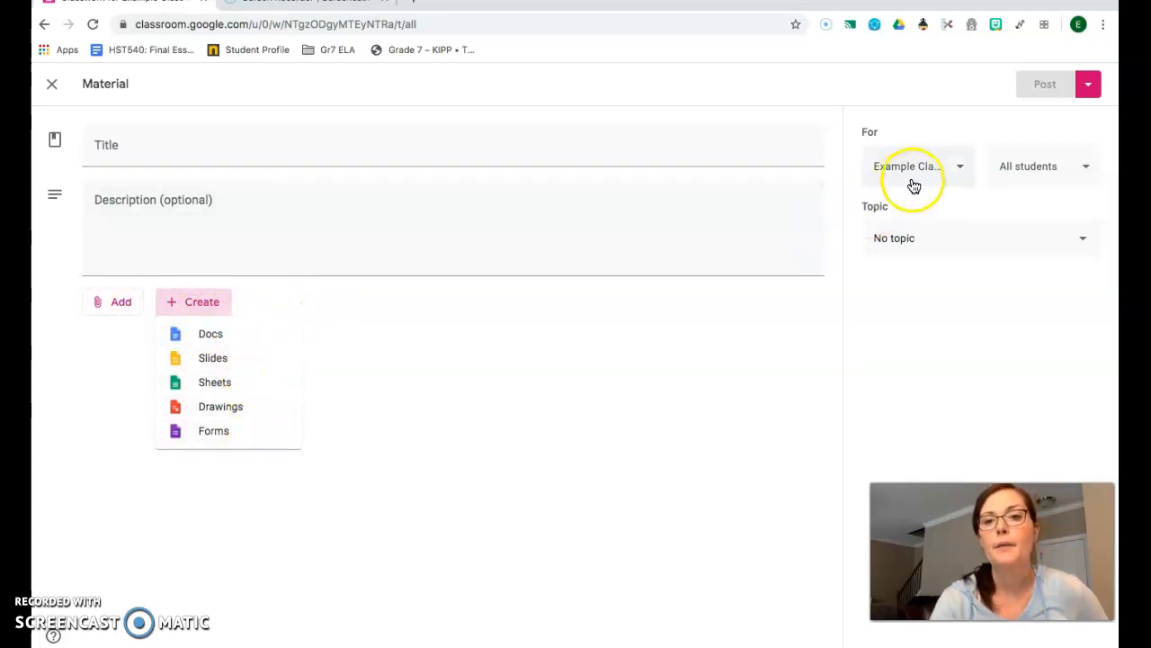
- Examine the class, student and topic options of the material, then close it without posting
left_click(965, 172)
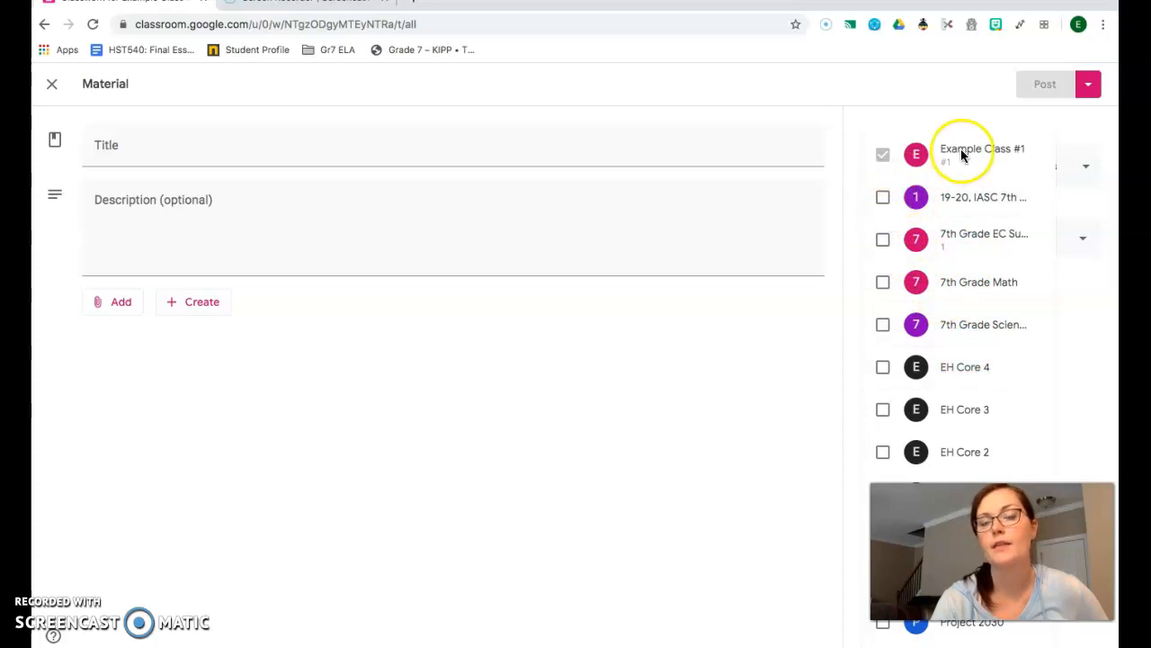
left_click(889, 118)
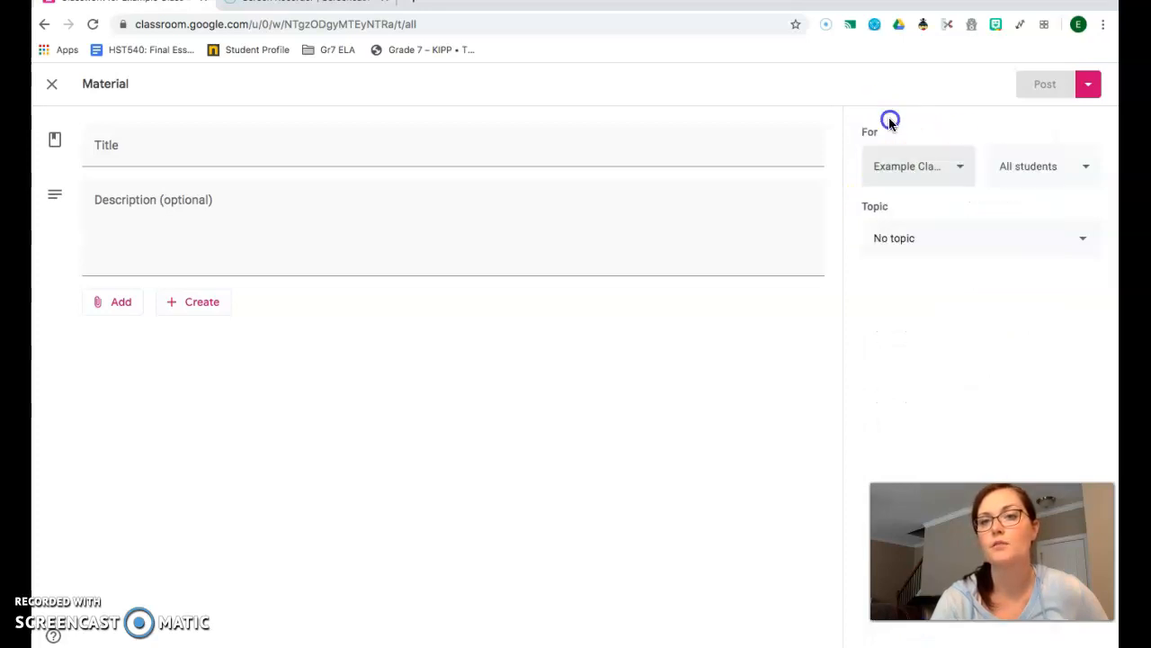
left_click(1018, 174)
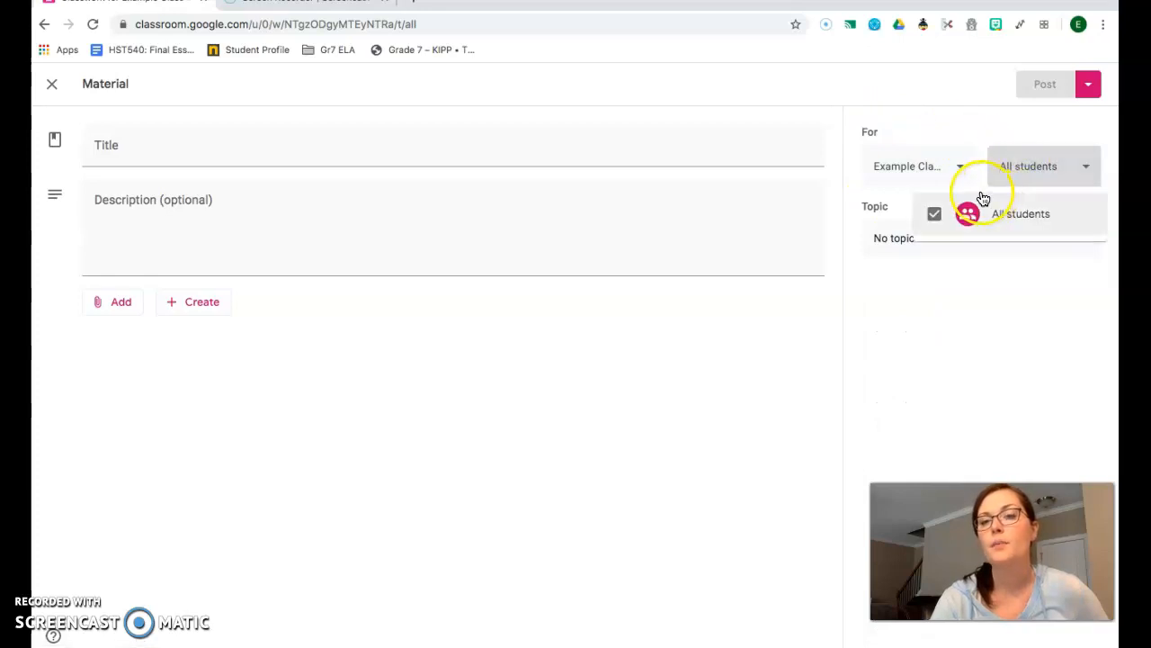
left_click(938, 214)
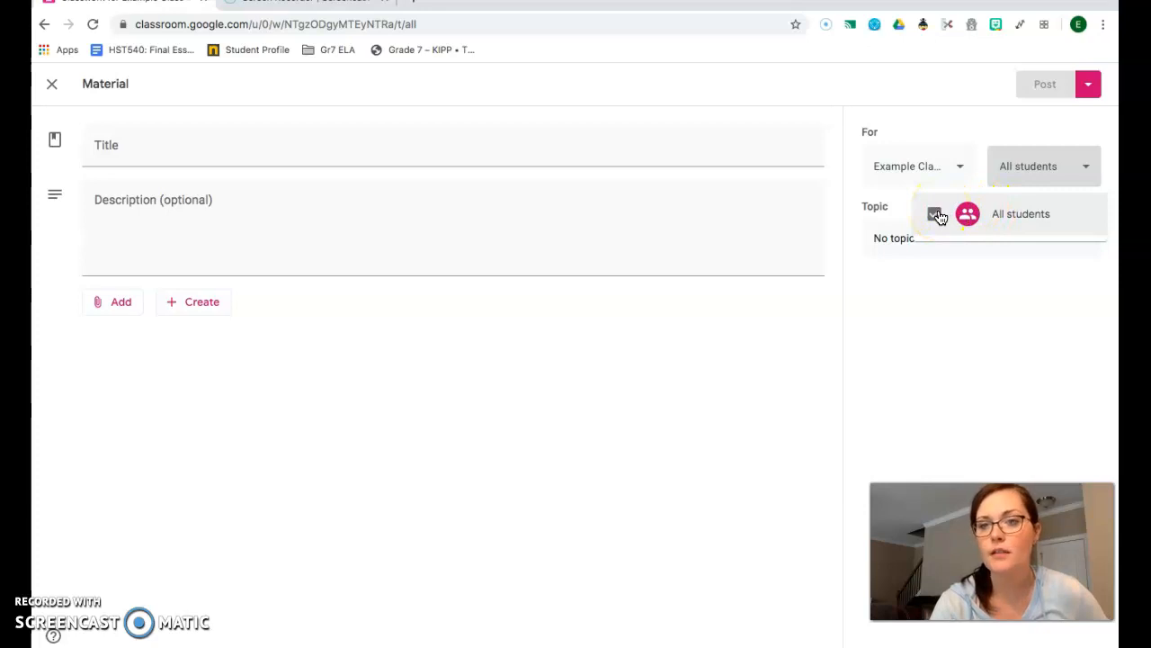
left_click(907, 299)
left_click(906, 250)
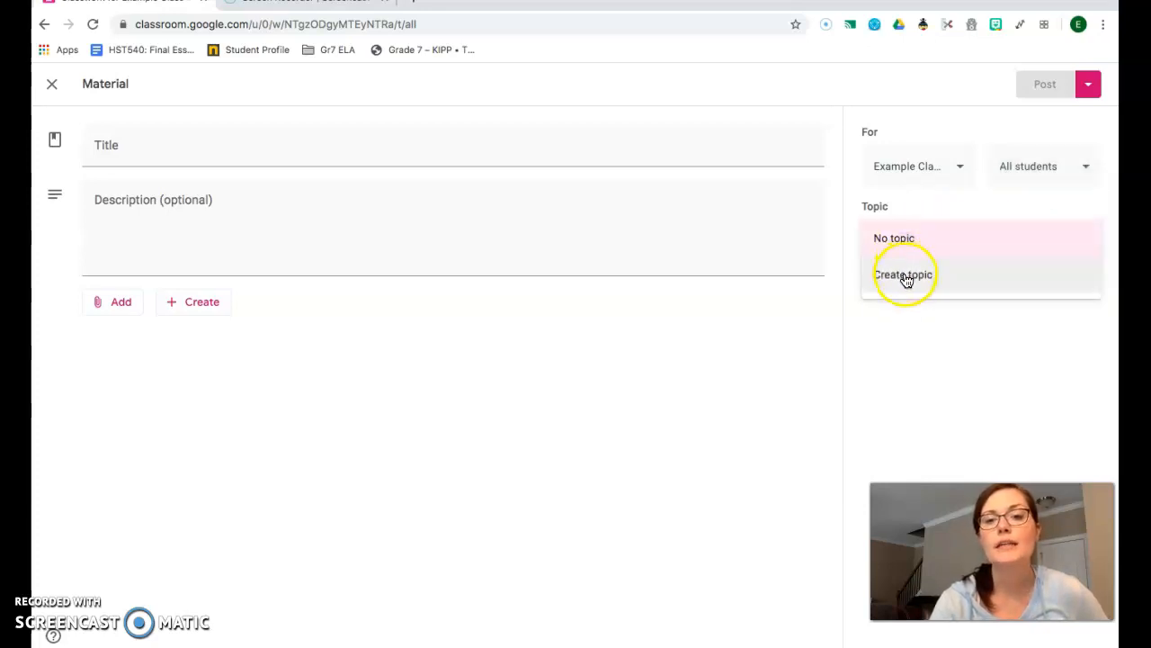
left_click(906, 252)
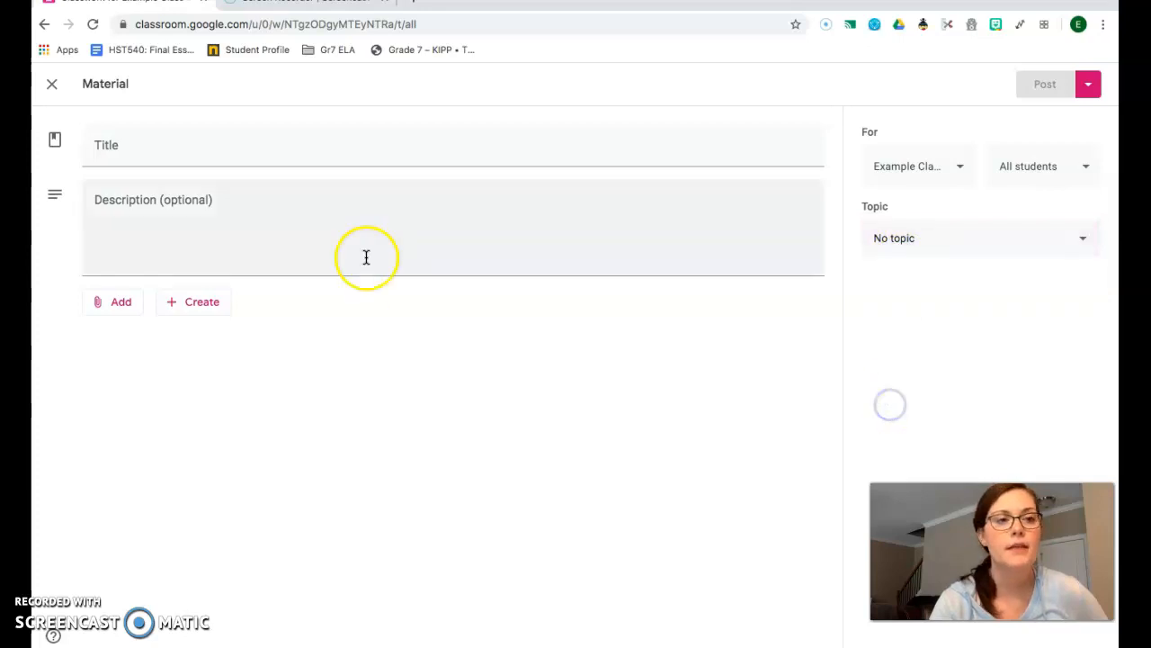
left_click(51, 84)
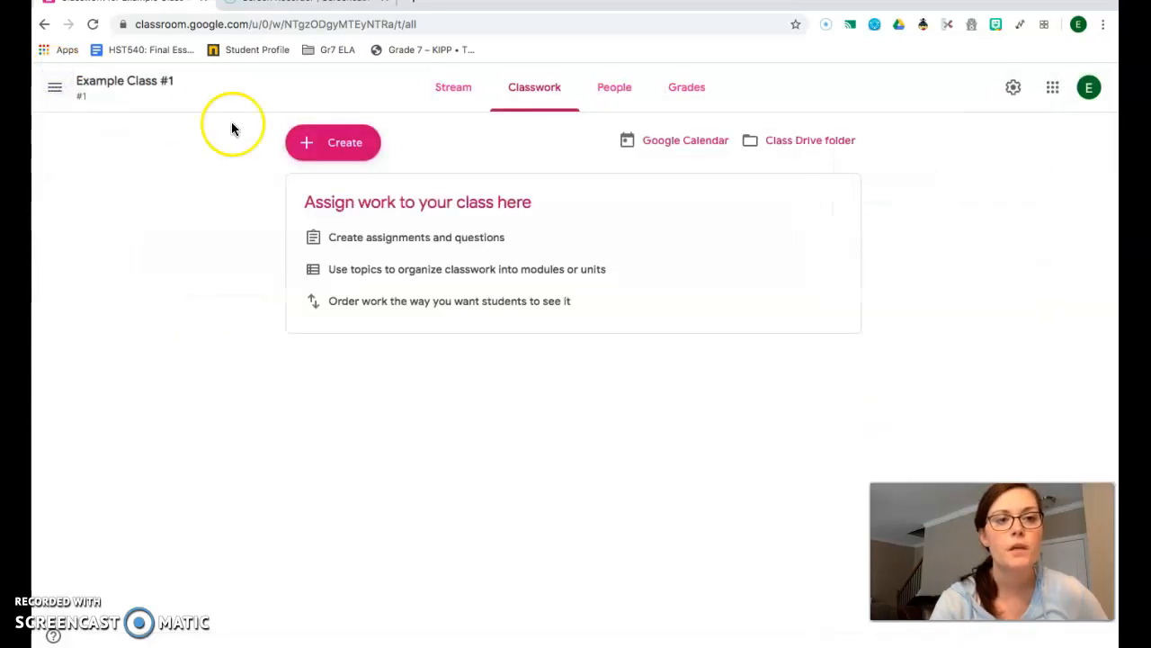
- Create a short-answer question "How old are you?" with the instructions "Answer in 1 word how old you are."
left_click(344, 144)
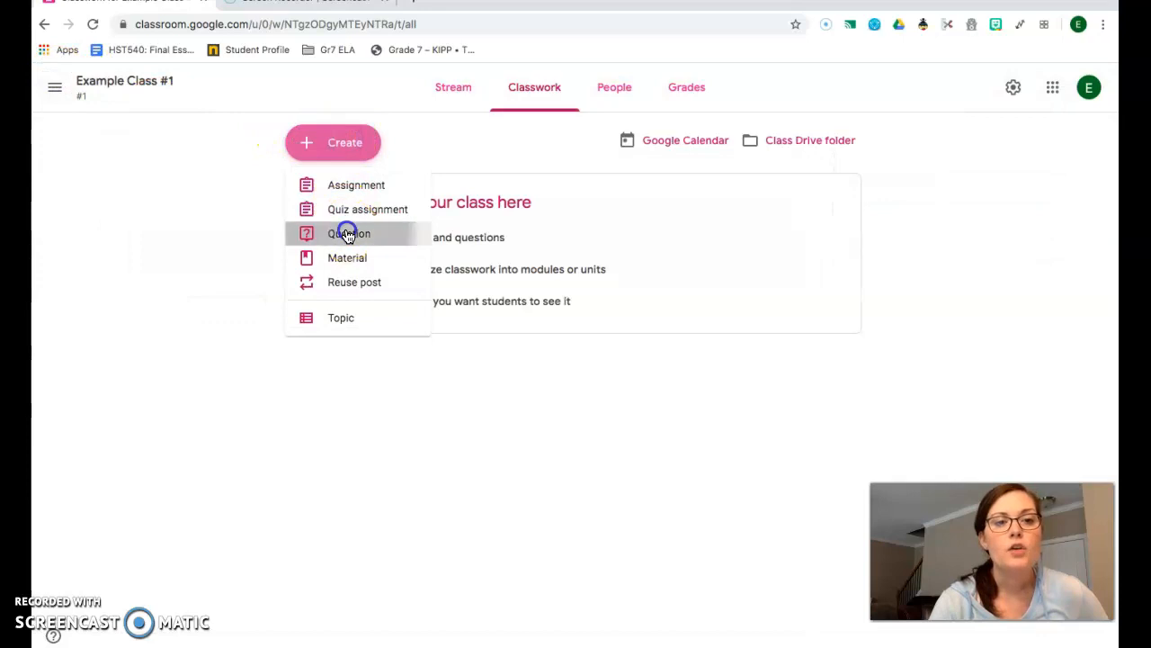
left_click(347, 234)
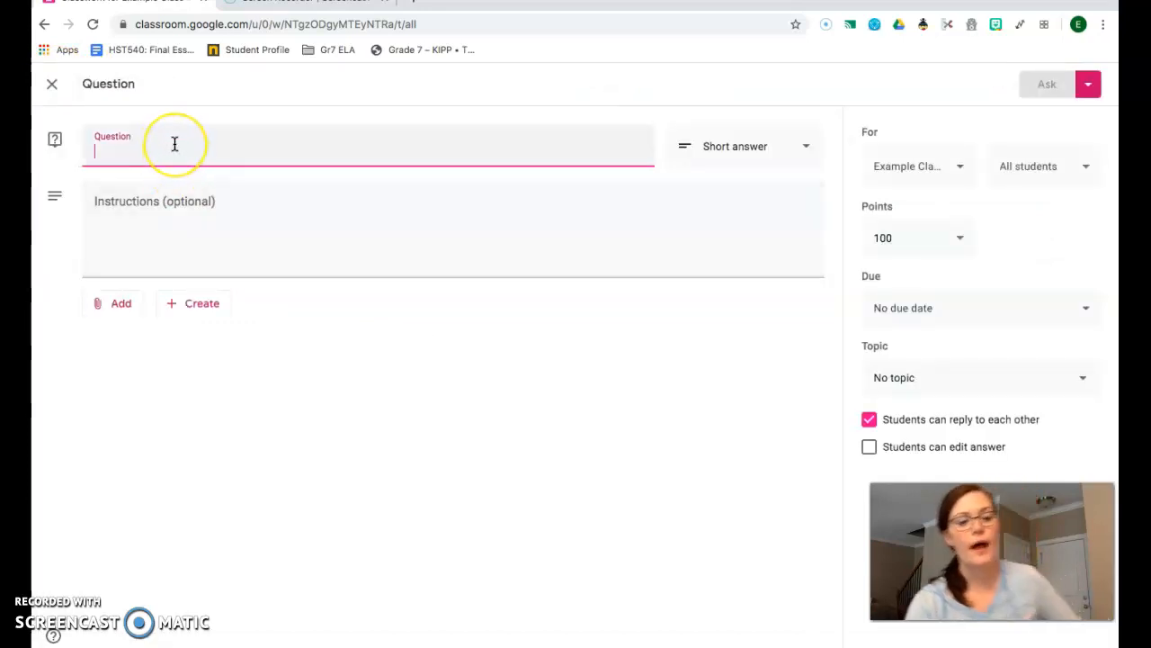
type("How old are you?")
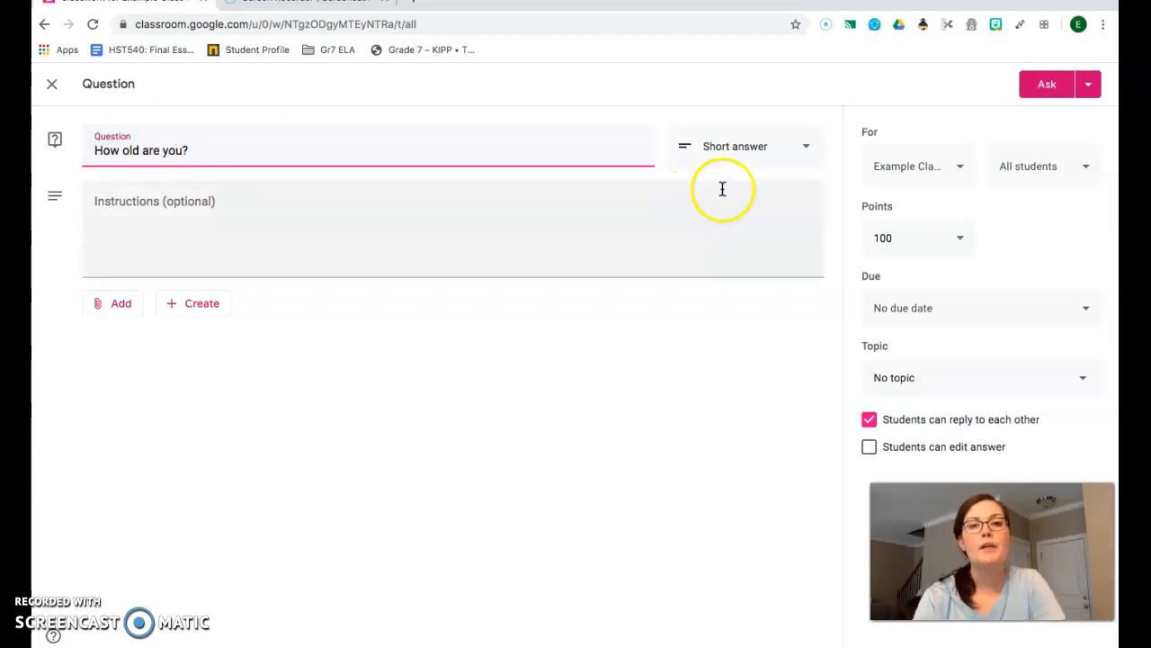
left_click(758, 141)
left_click(741, 155)
left_click(612, 215)
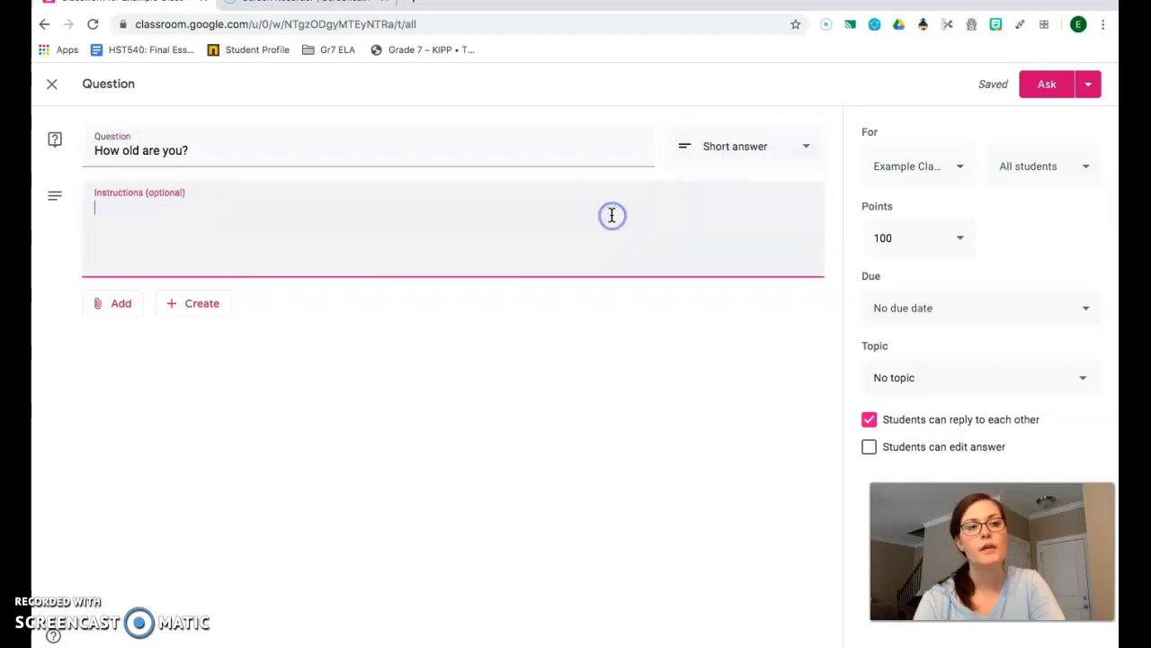
type("Answer in 1 word how old you are.")
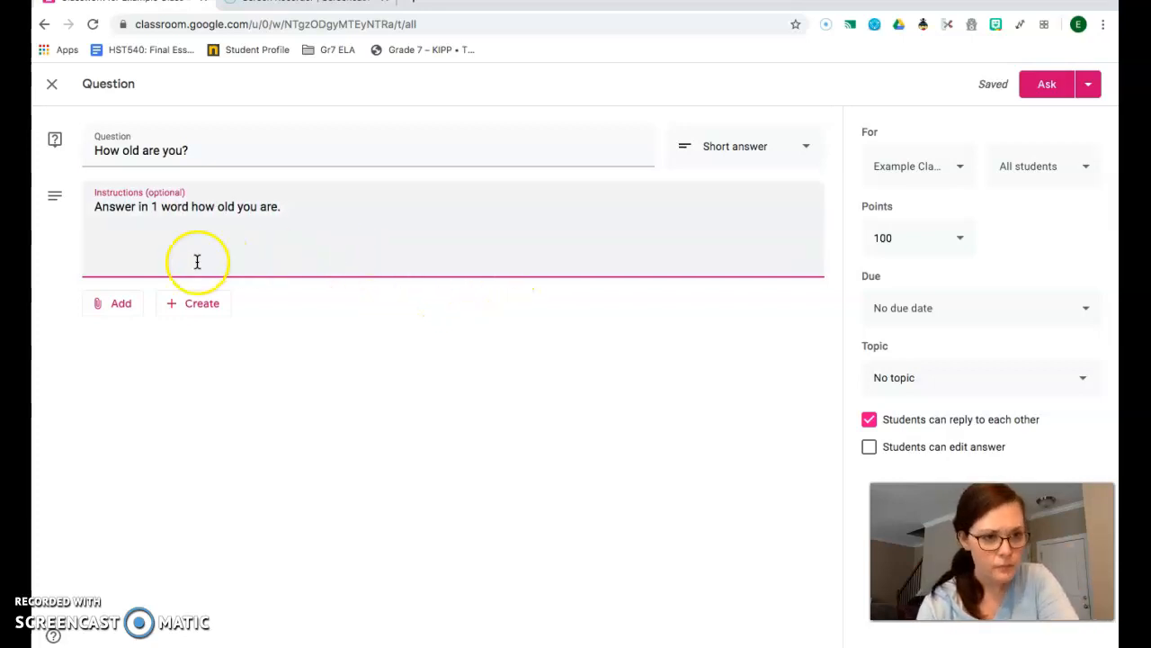
- Examine the question's attachment, file creation, class and points options, leaving them as they are
left_click(108, 309)
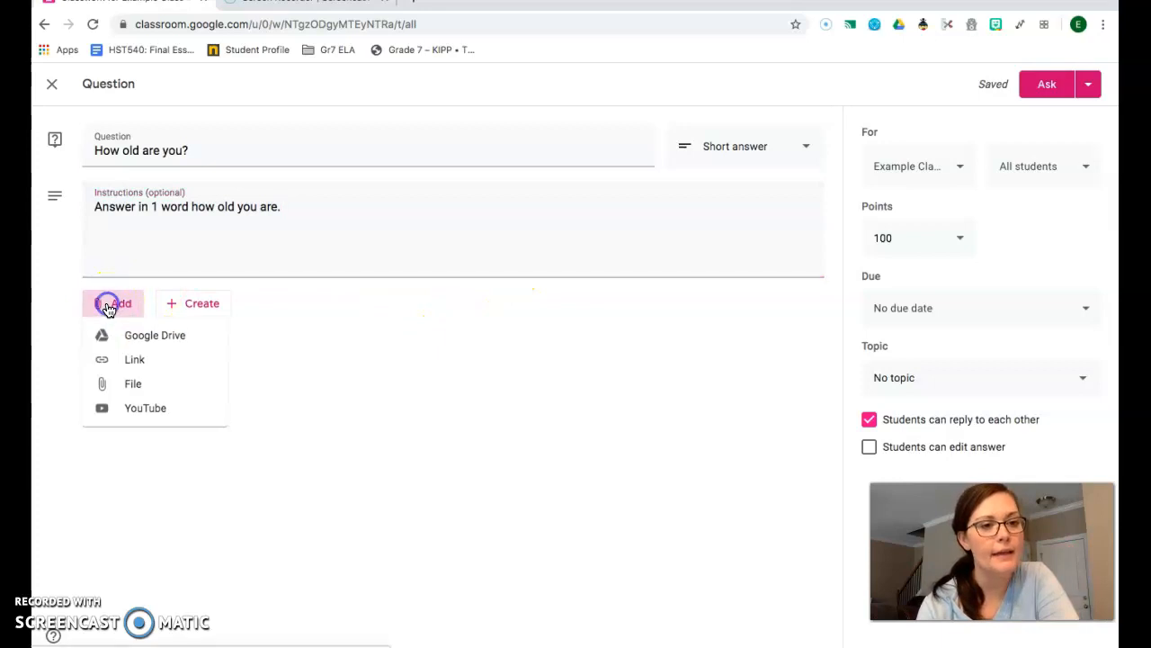
left_click(189, 309)
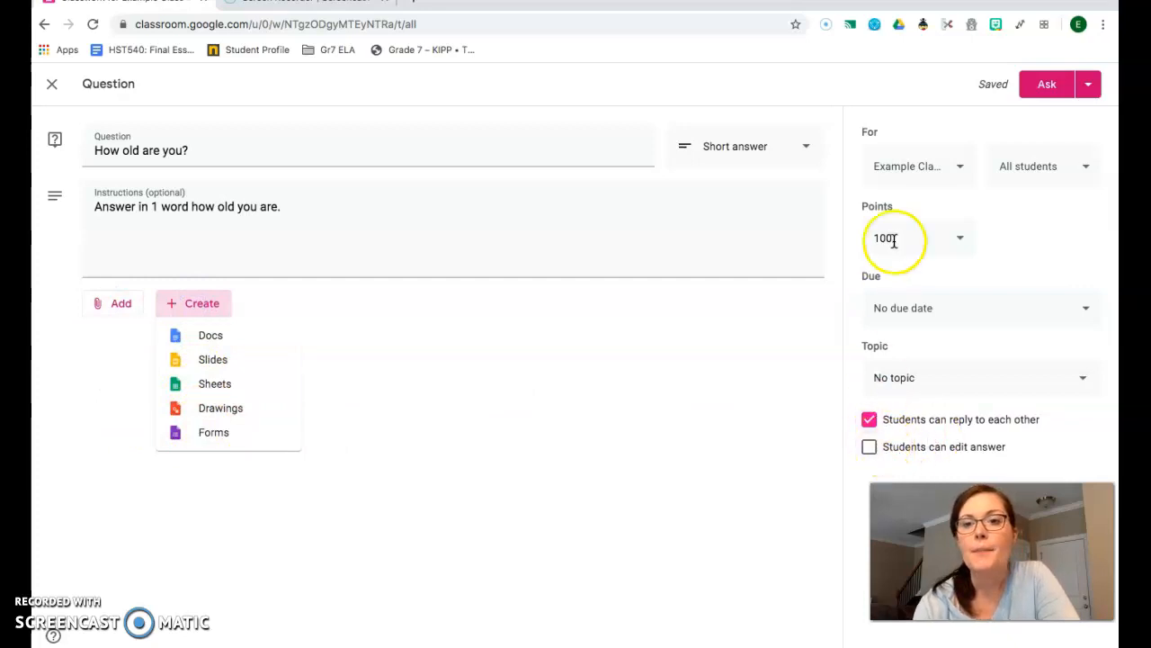
left_click(910, 169)
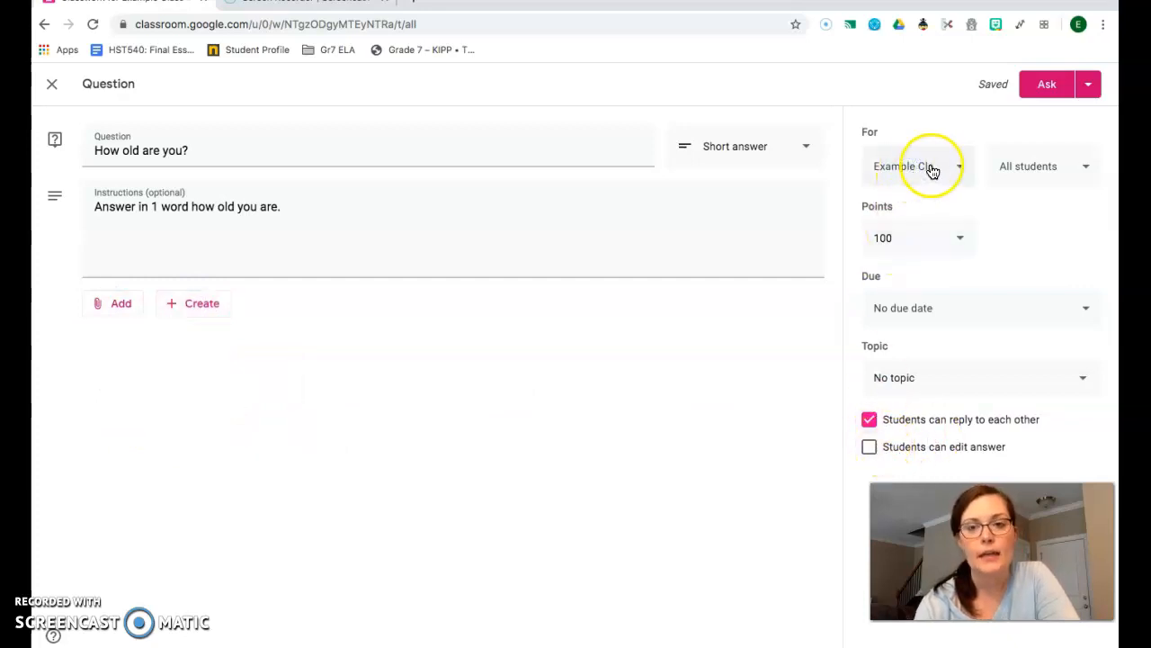
left_click(950, 241)
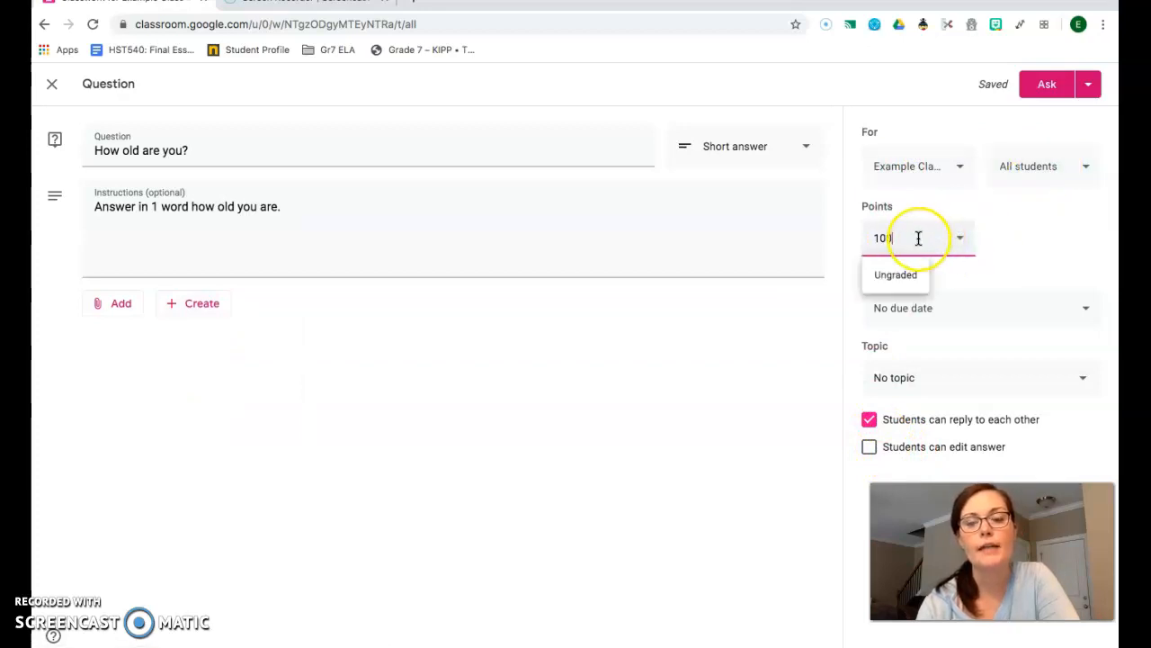
left_click(761, 382)
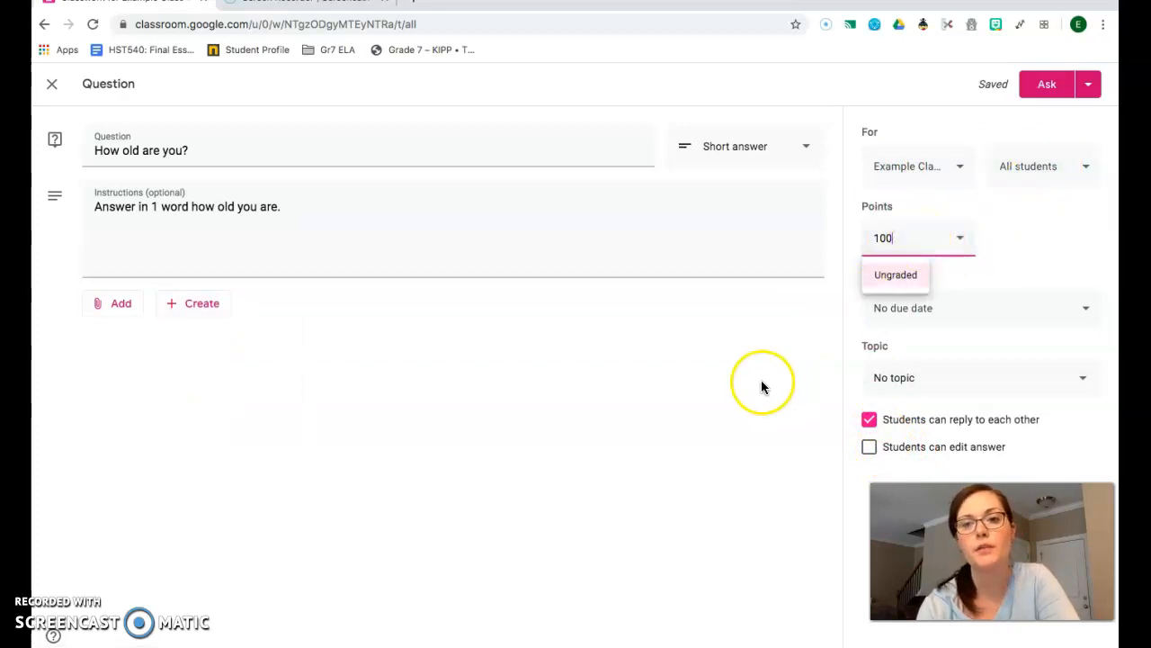
- Set the question's due date to Apr 3, 2020 at 11:59 PM
left_click(903, 311)
left_click(923, 365)
left_click(1014, 447)
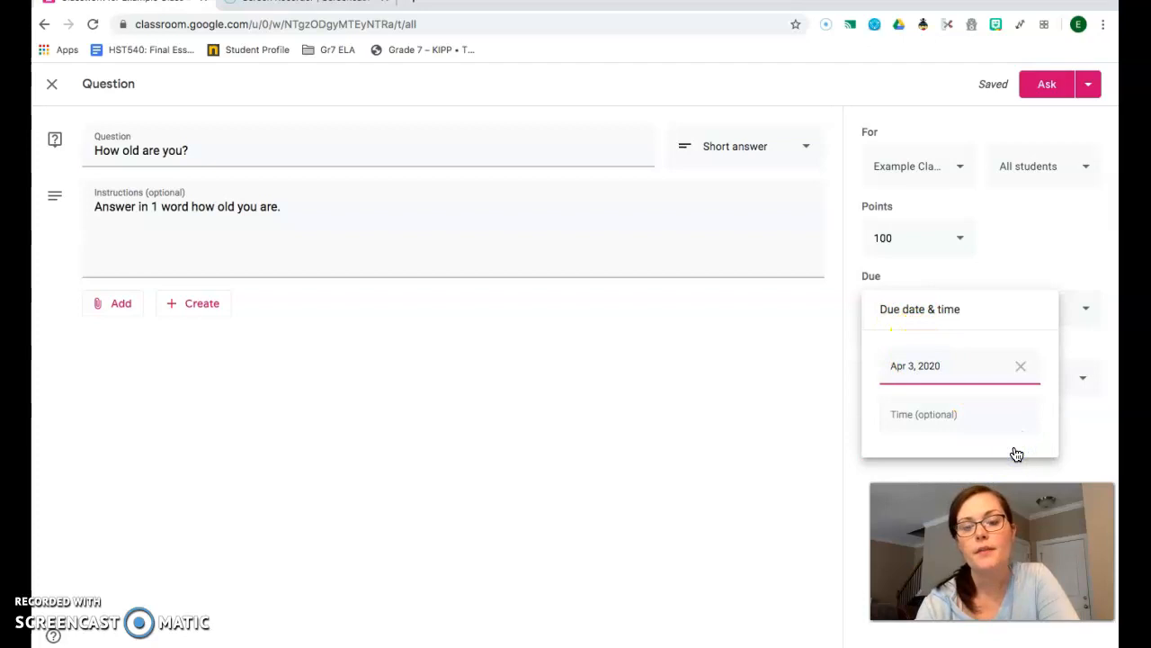
left_click(949, 415)
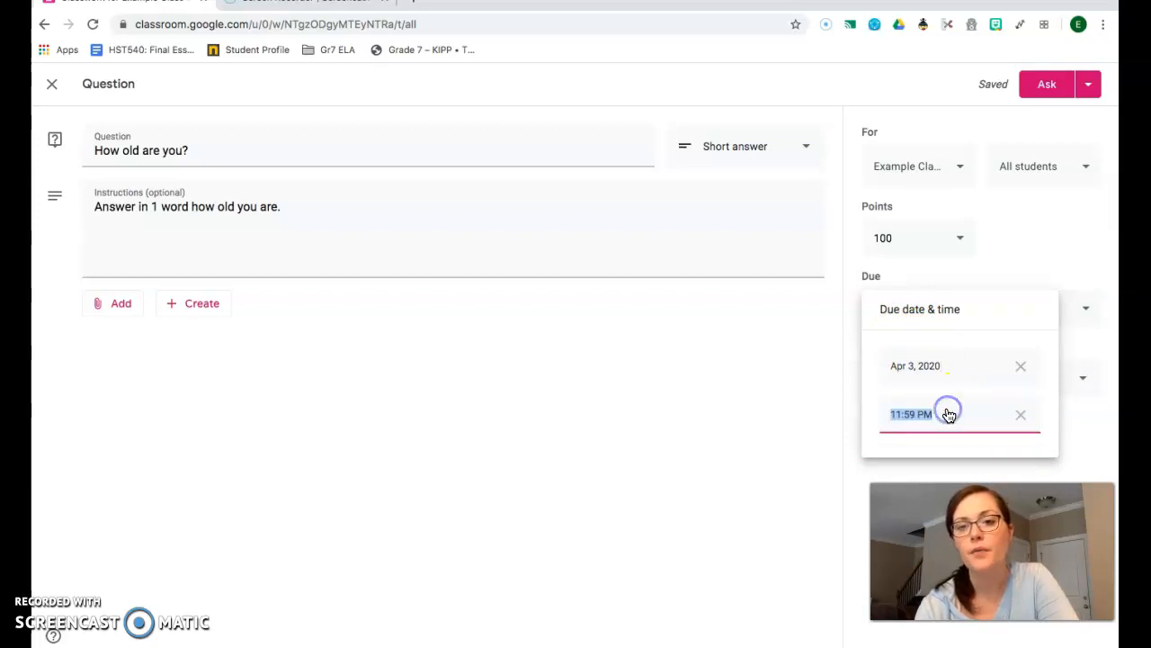
left_click(796, 411)
- Keep the question without a topic, allow students to edit their answer, and post it to the class
left_click(911, 379)
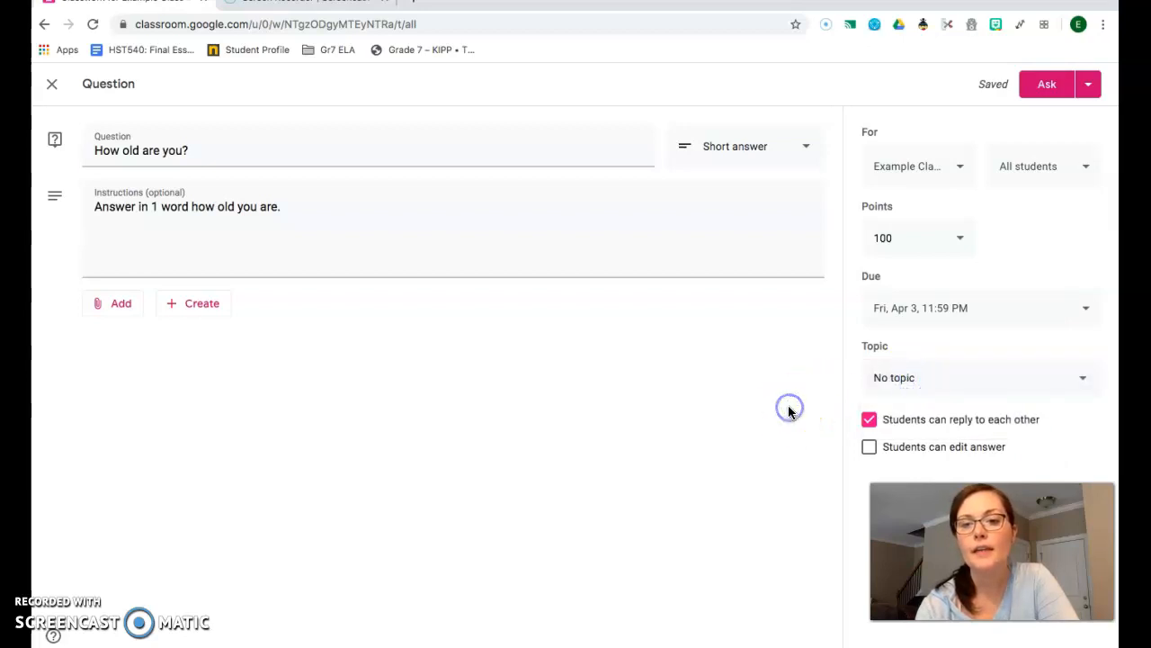
left_click(870, 448)
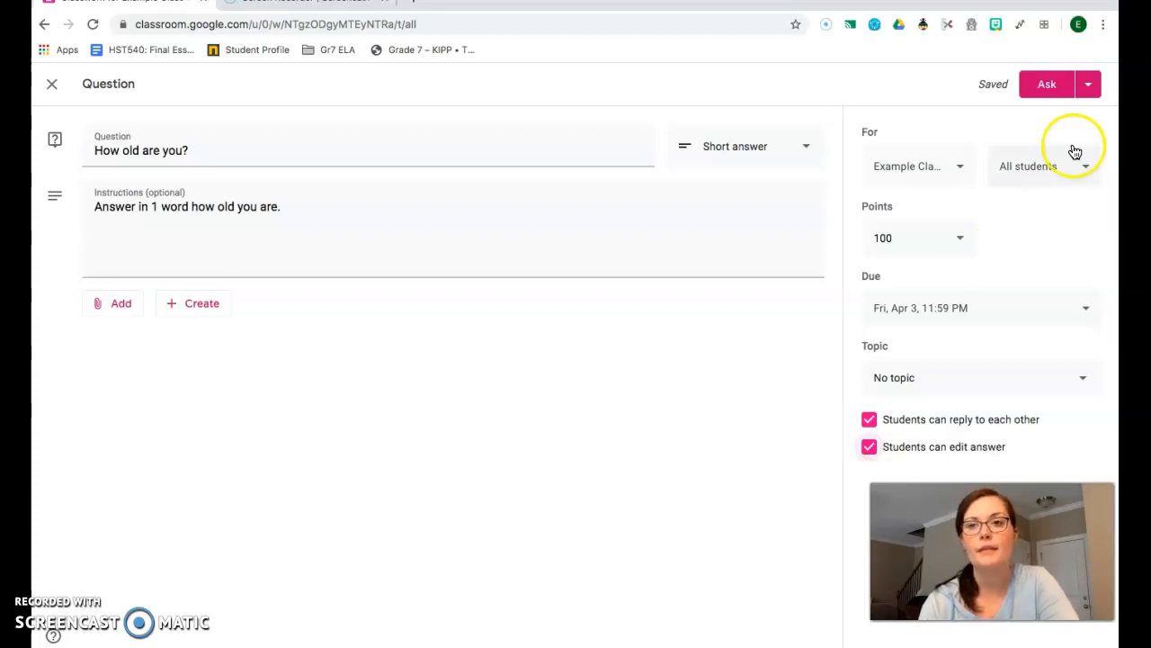
left_click(1046, 87)
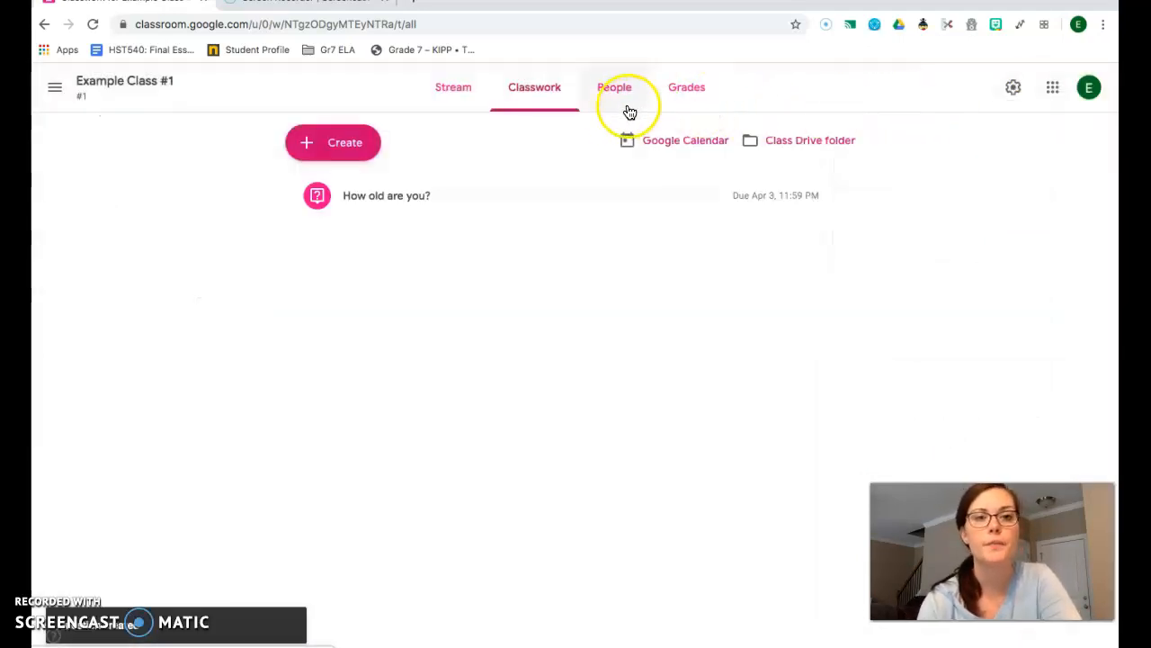
- Start a quiz assignment, look at its attached Blank Quiz form, and close the assignment without assigning it
left_click(326, 151)
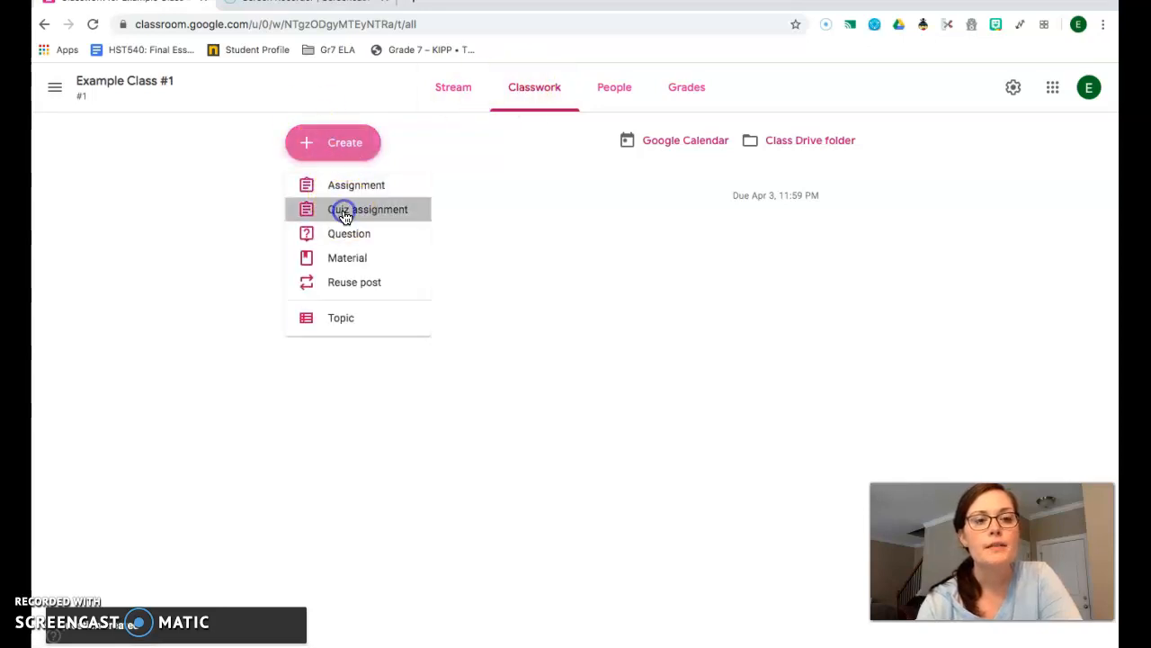
left_click(345, 211)
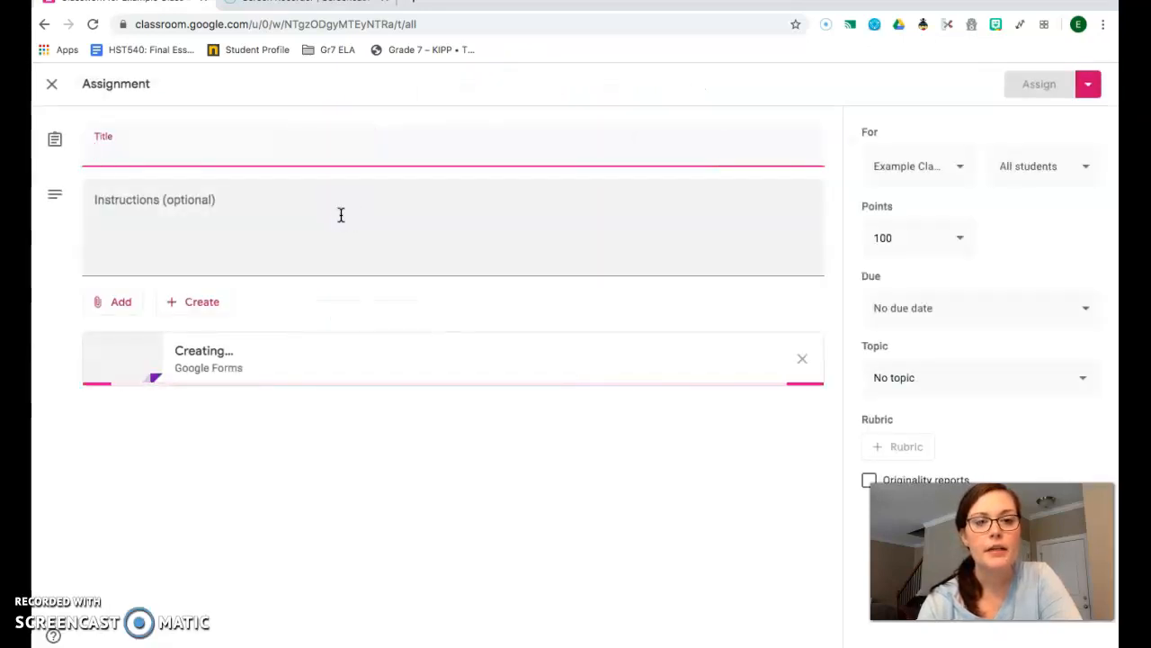
left_click(205, 343)
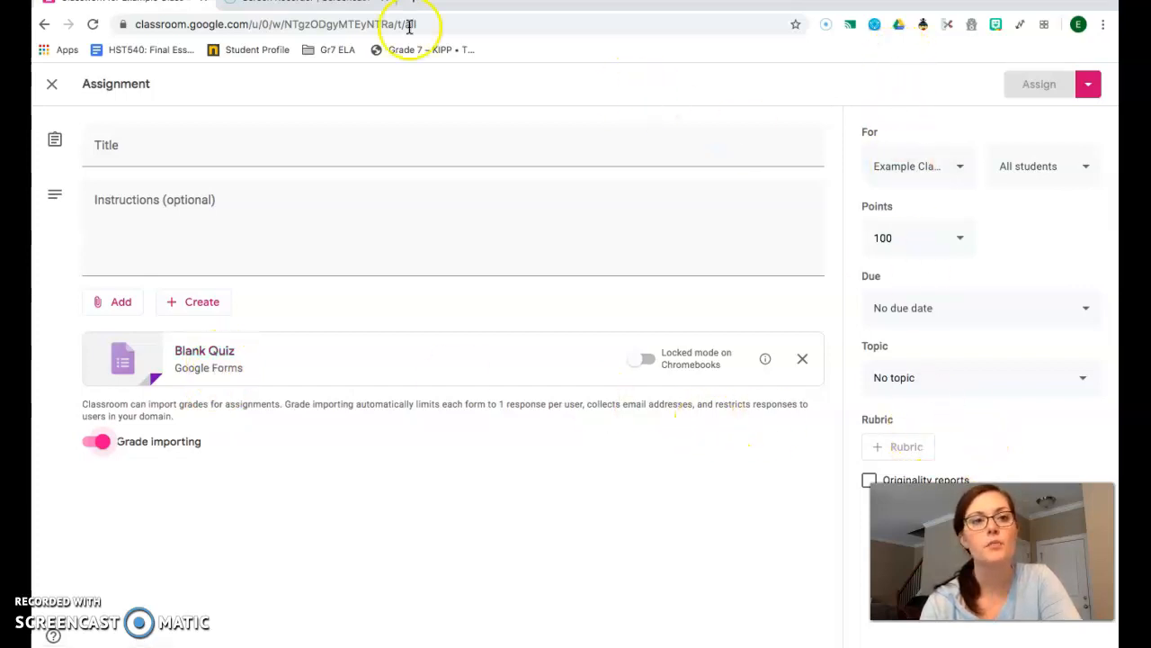
left_click(45, 92)
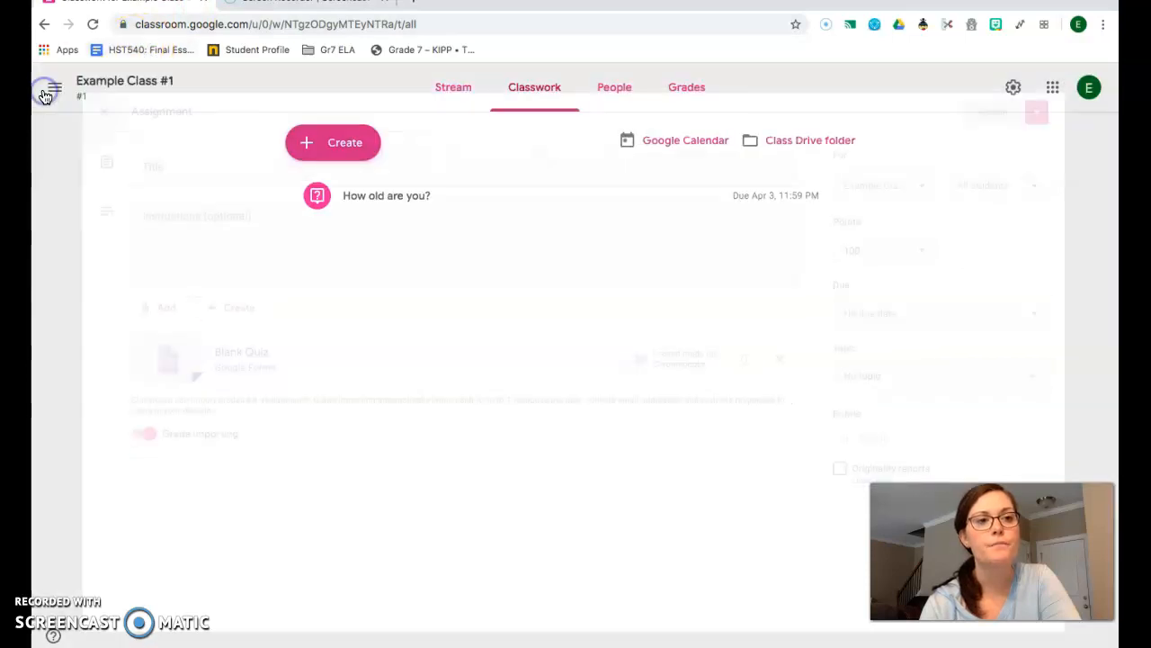
- Start a new regular assignment for Example Class #1 and view its attachment and file creation options
left_click(344, 151)
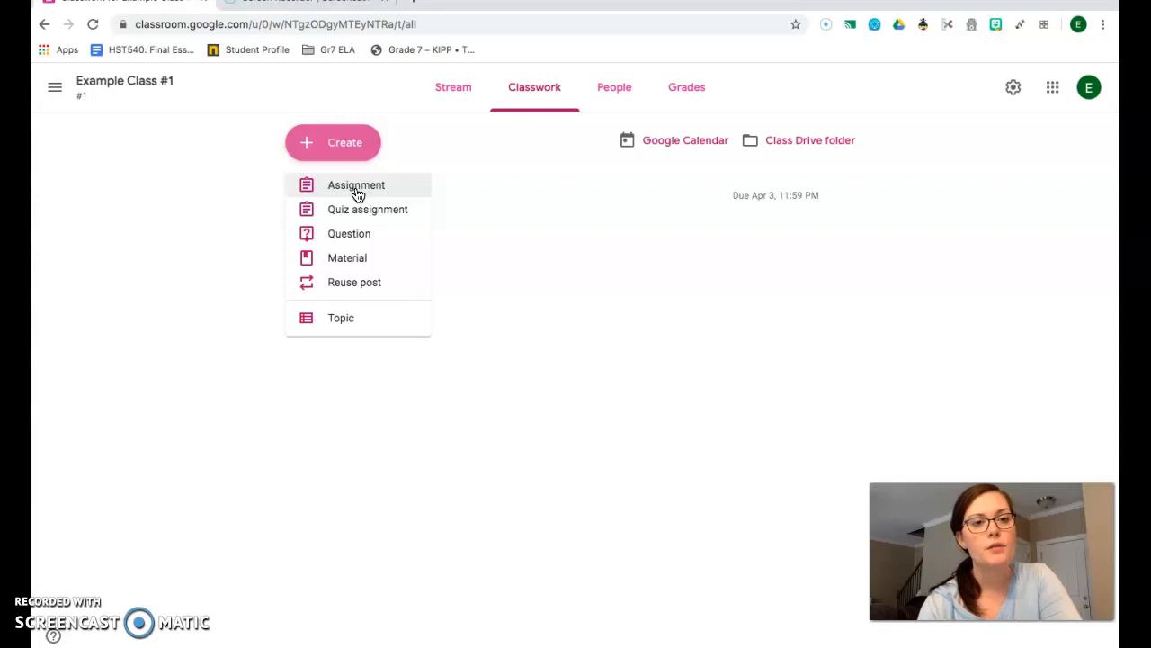
left_click(356, 190)
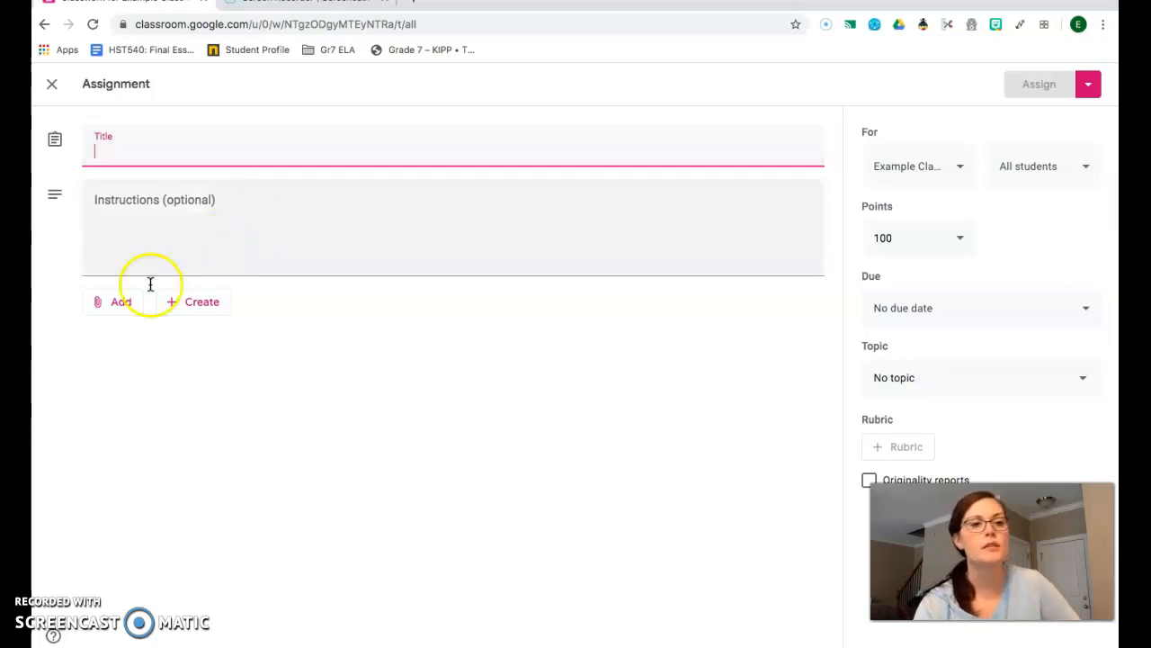
left_click(116, 302)
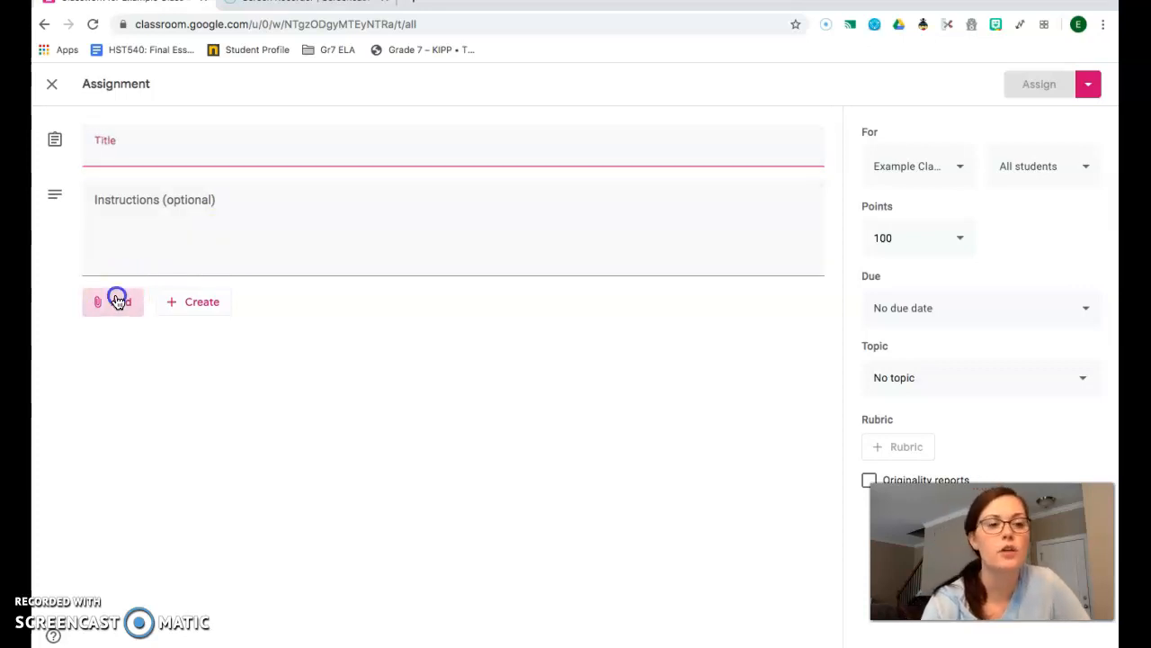
left_click(201, 303)
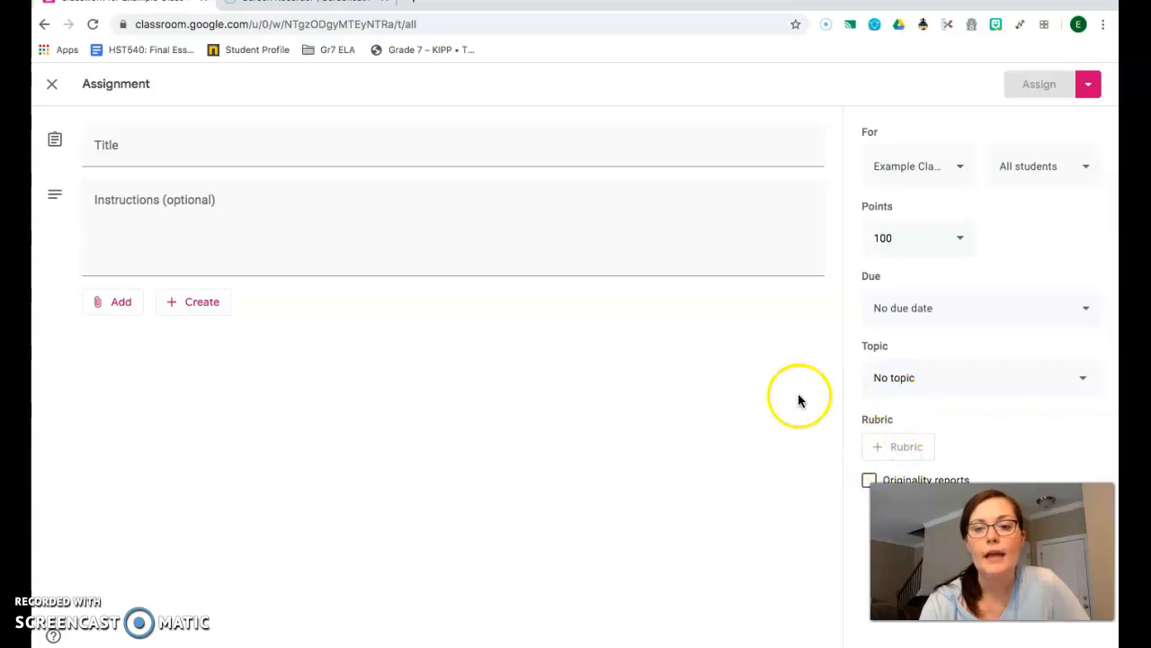
- Examine the assignment's rubric and originality reports options, cancelling the originality reports dialog
left_click(879, 449)
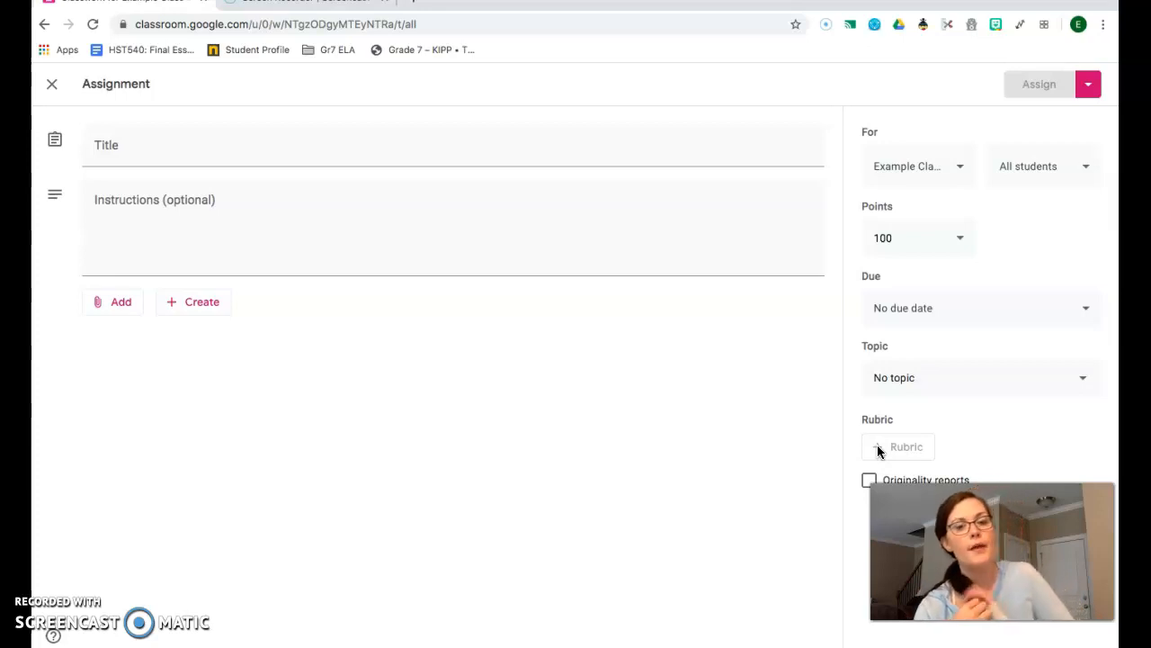
left_click(869, 480)
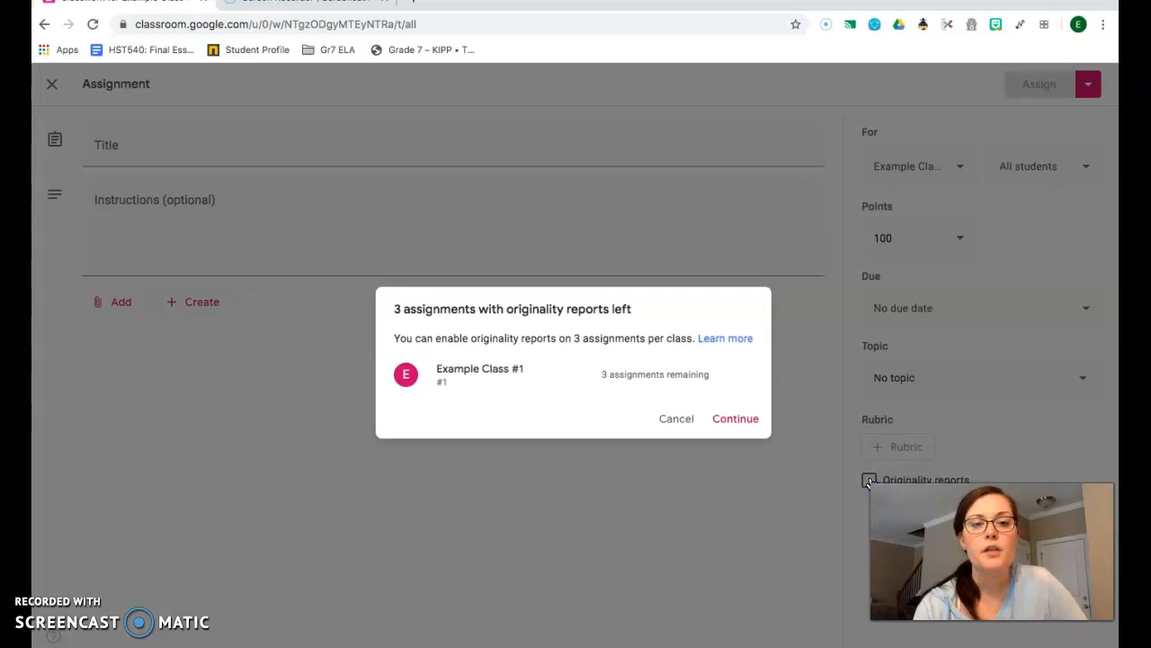
left_click(674, 420)
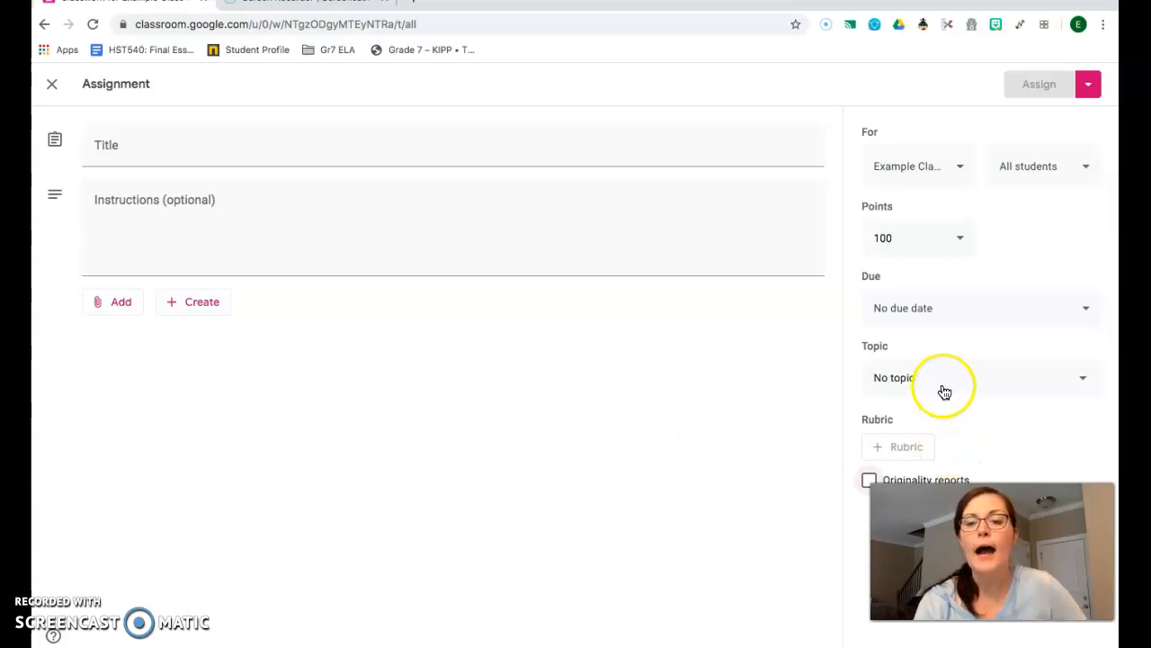
- View the assign, schedule and draft options for the new assignment, and close the assignment without assigning it
left_click(1086, 87)
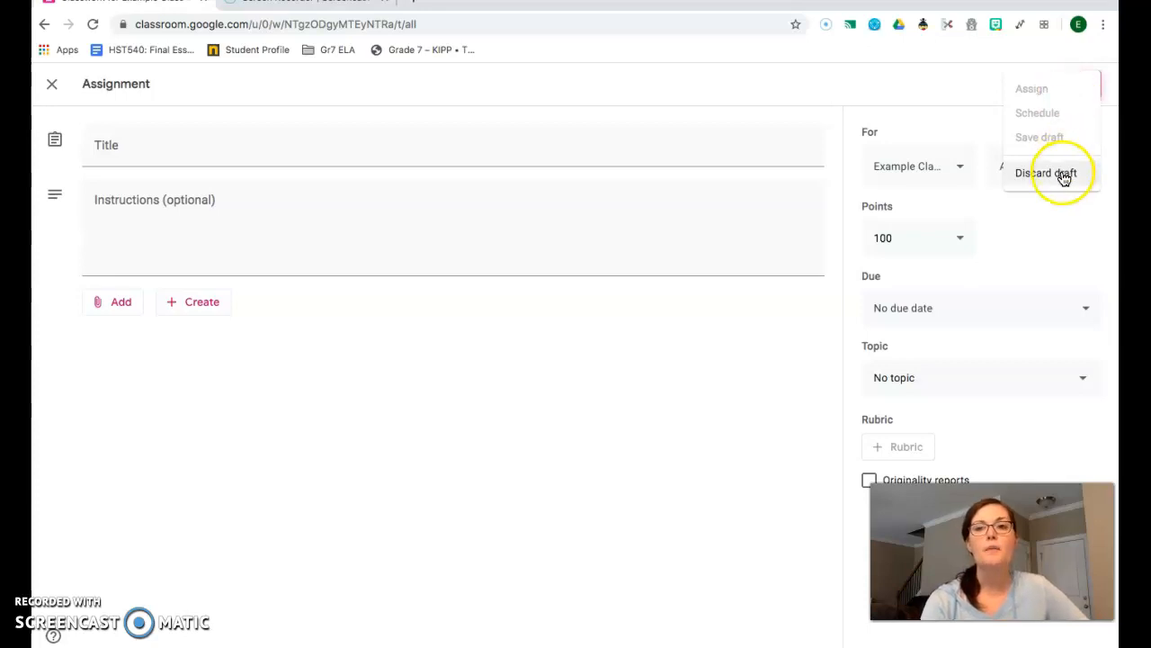
left_click(1058, 142)
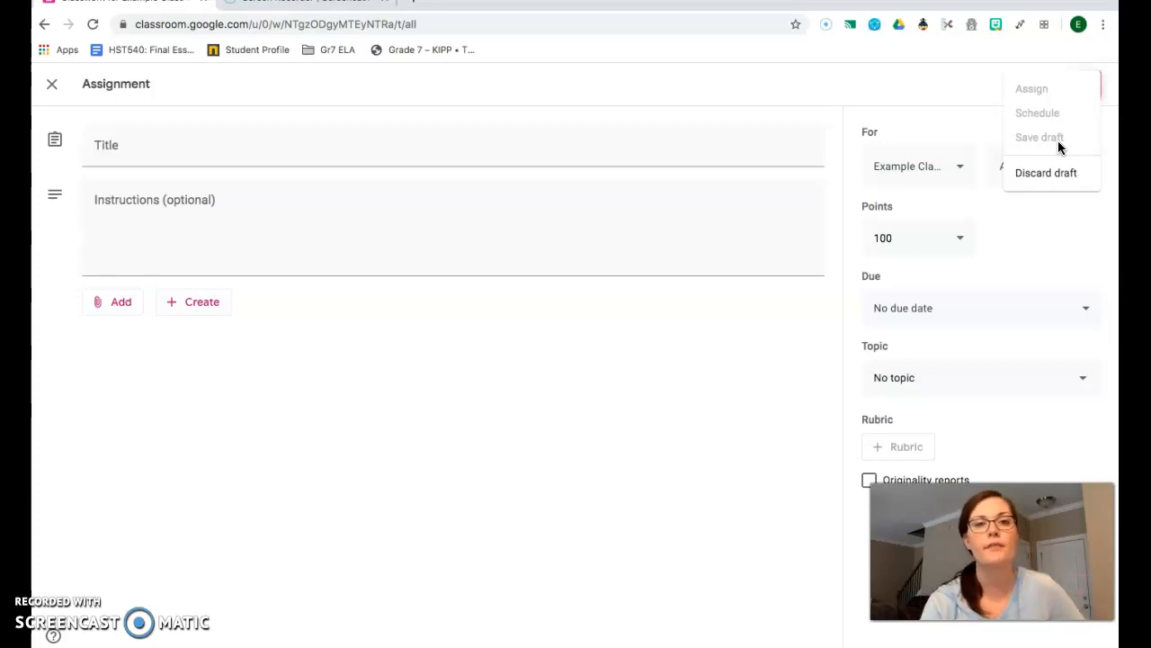
left_click(797, 82)
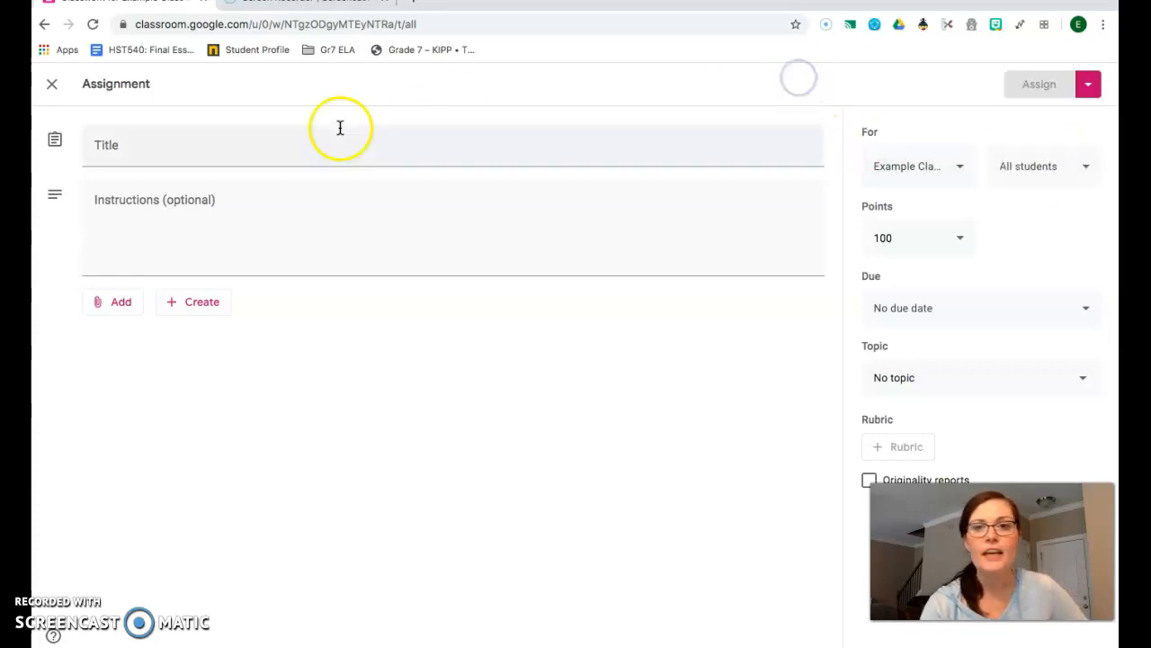
left_click(52, 88)
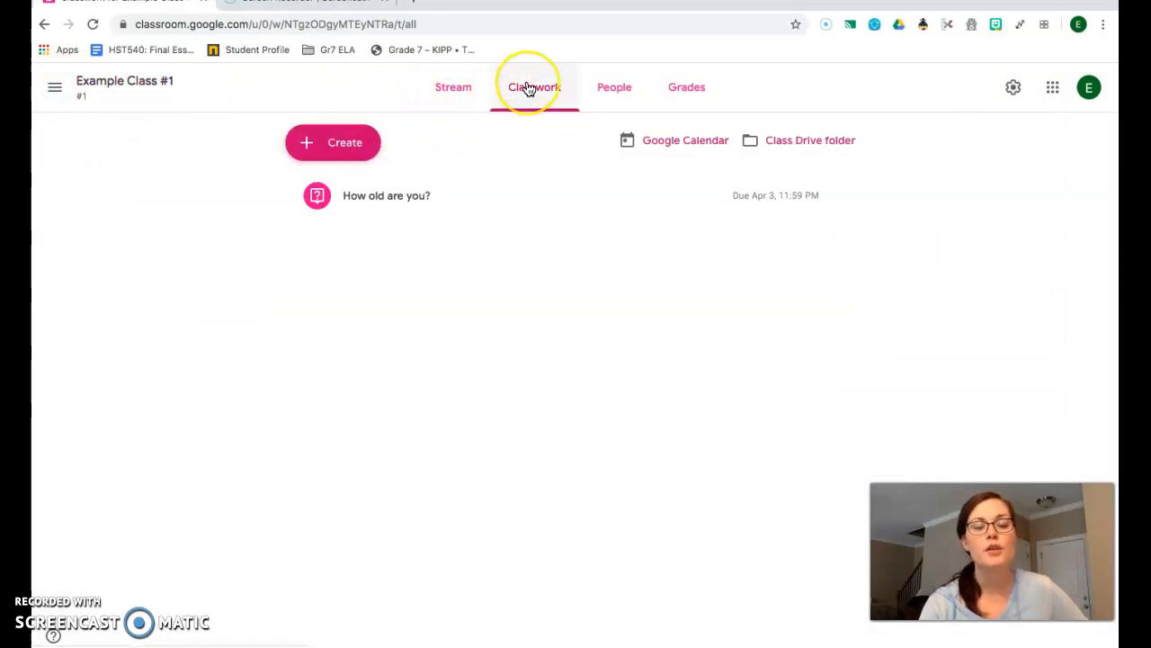
- Look through the class stream, open the student answers for "How old are you?", and return to Example Class #1
left_click(454, 94)
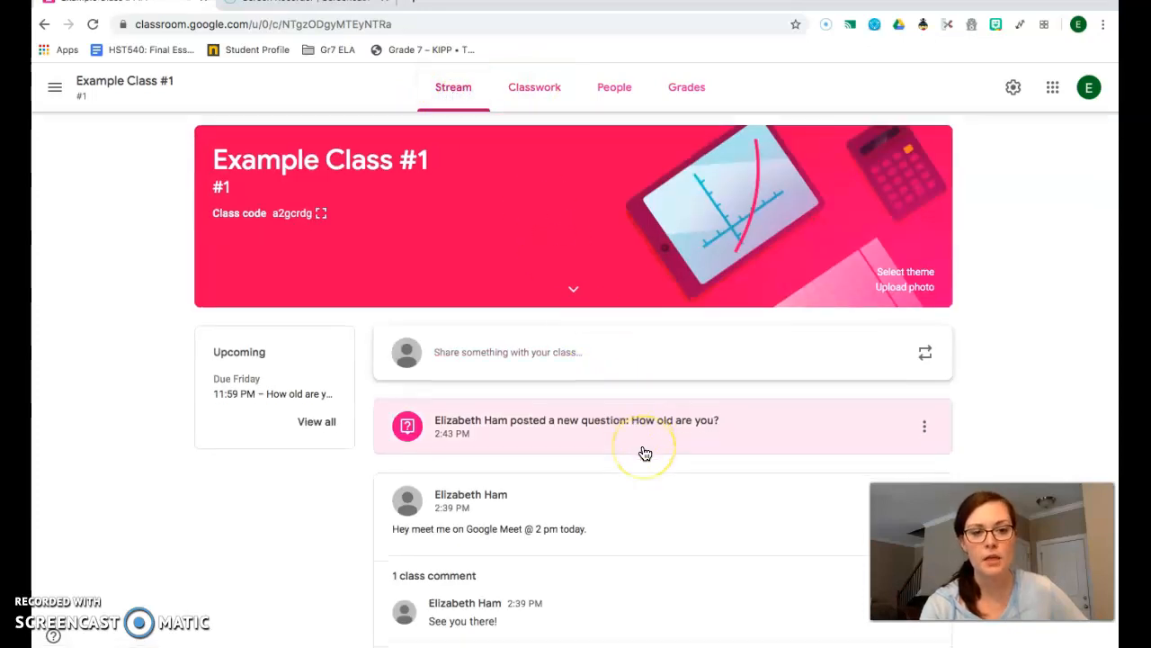
scroll(642, 452, "down", 1)
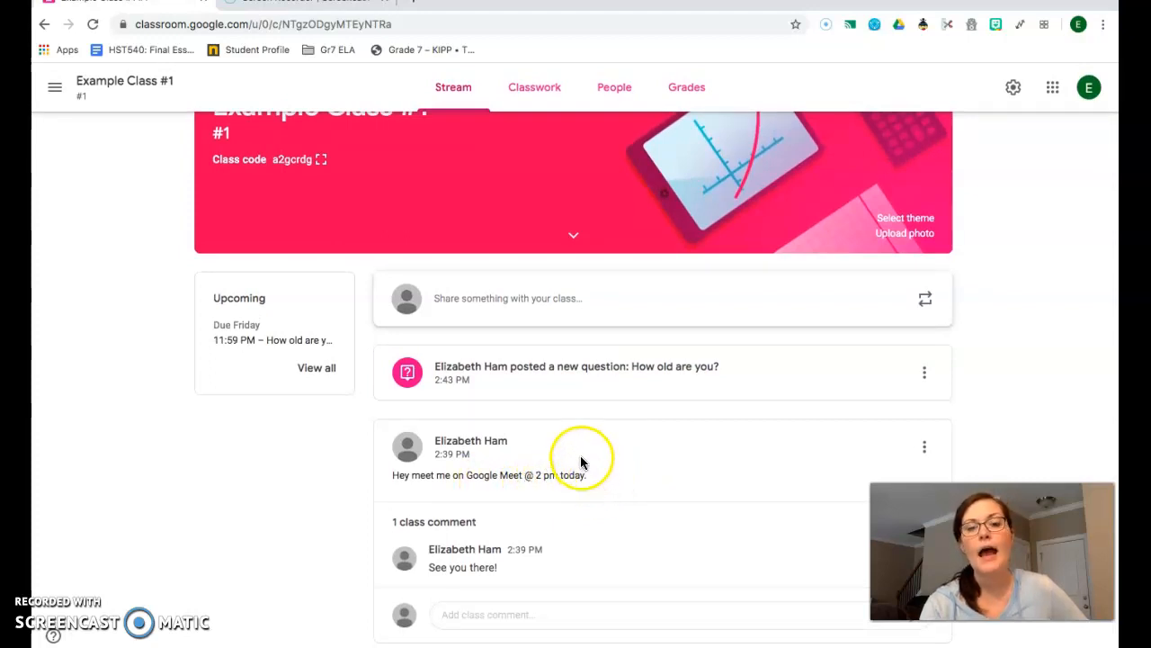
left_click(590, 383)
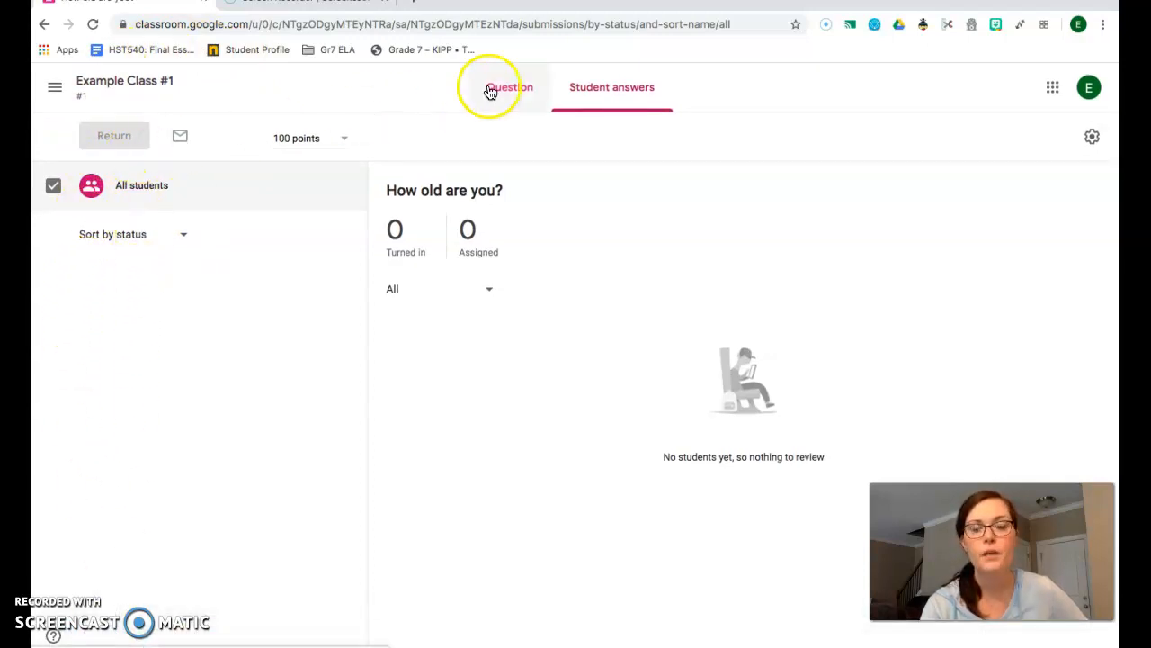
left_click(58, 88)
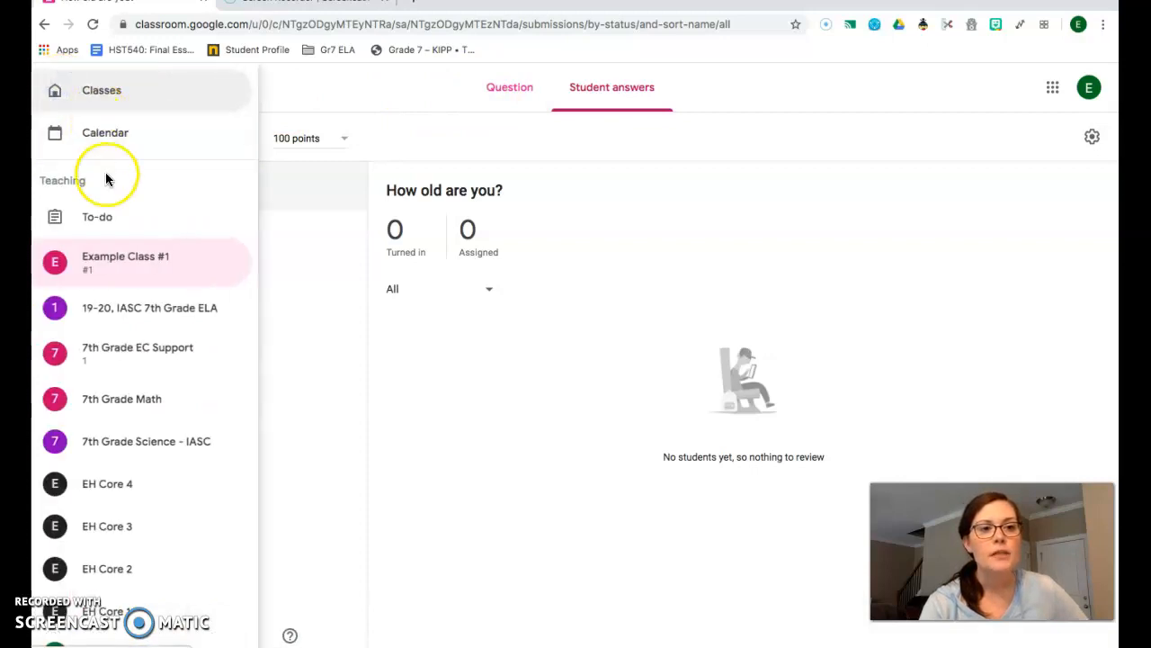
left_click(112, 255)
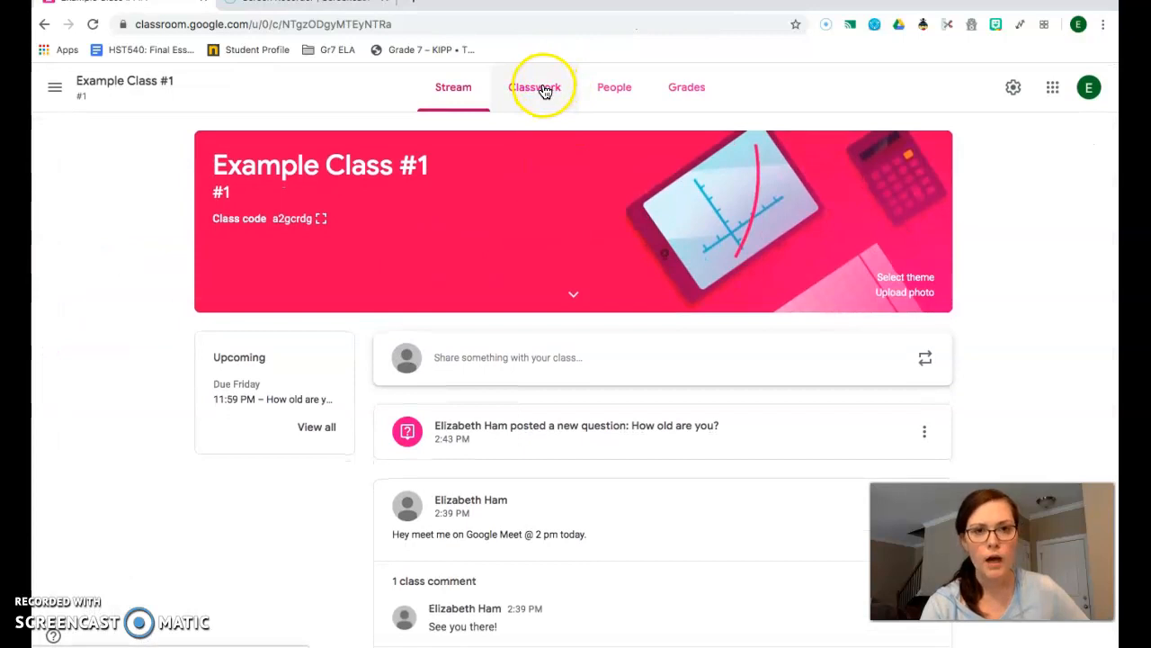
- Start inviting a co-teacher to Example Class #1 by searching for the colleague's name, select their school account, and cancel the invitation
left_click(630, 99)
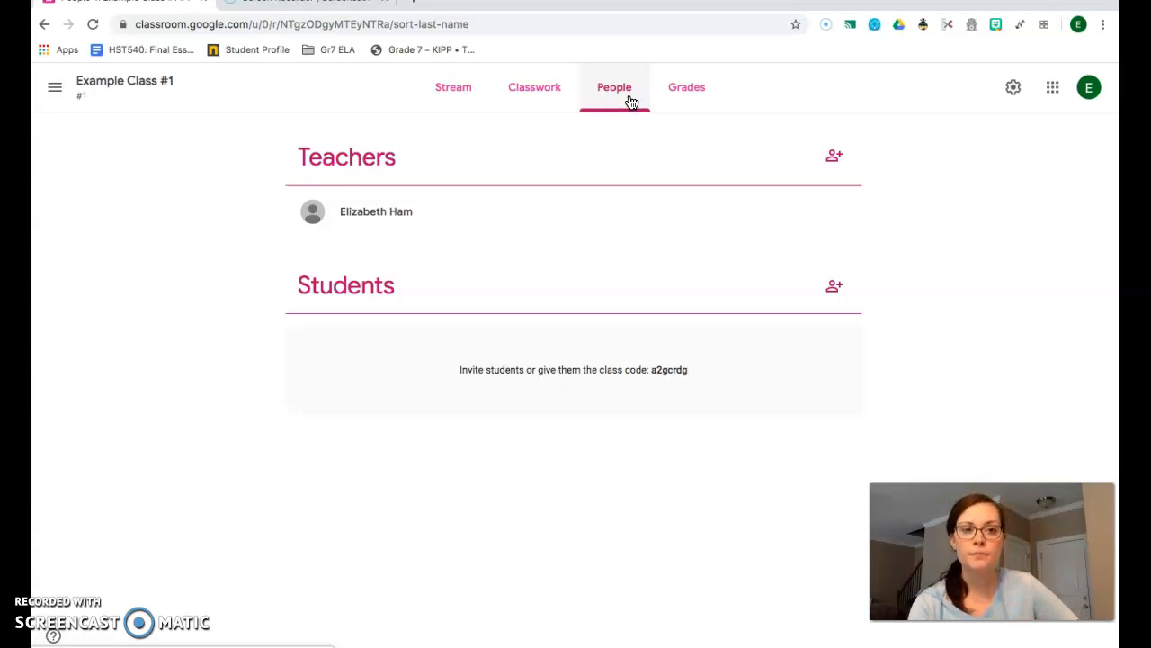
left_click(831, 163)
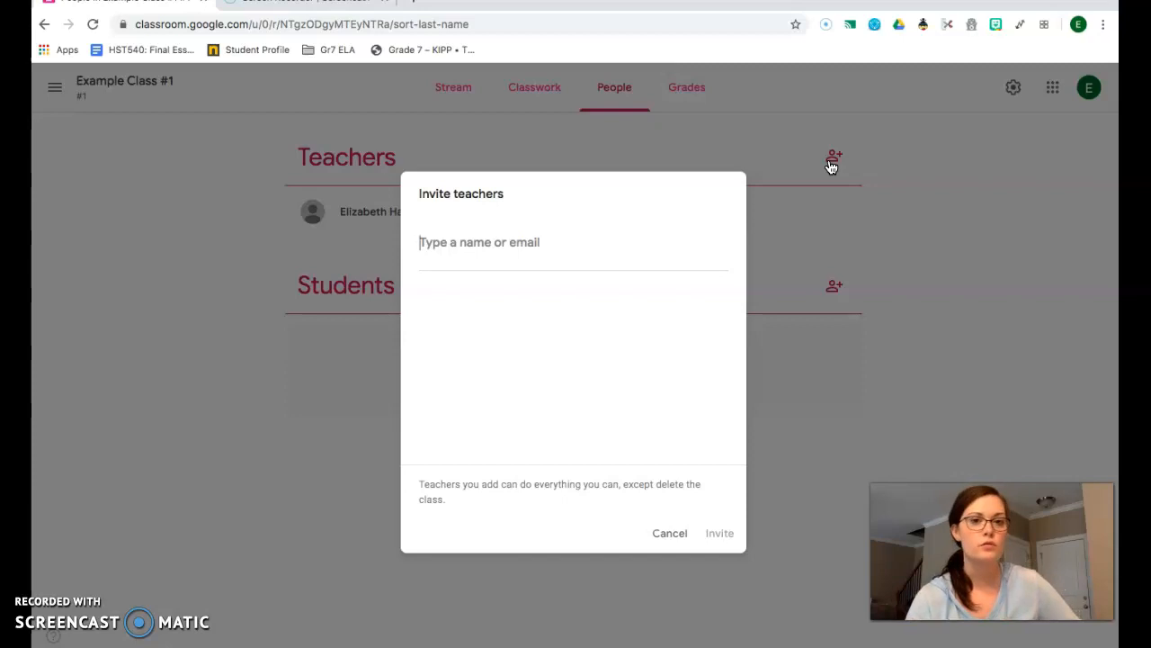
type("heidi")
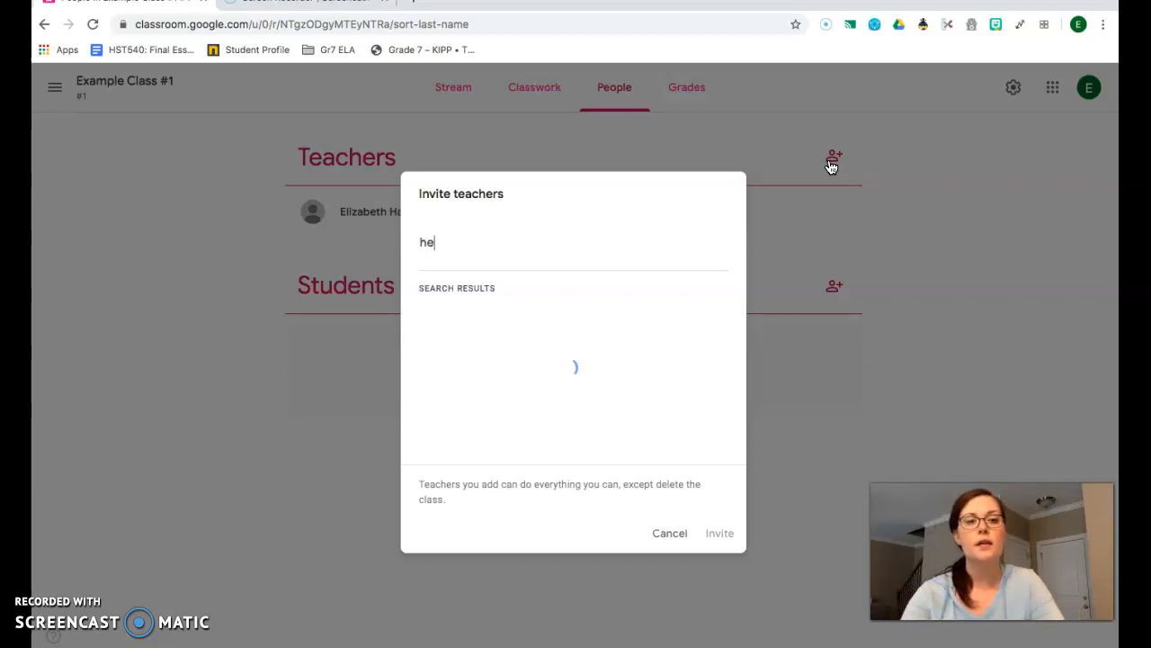
key("BackSpace")
key("BackSpace")
key("BackSpace")
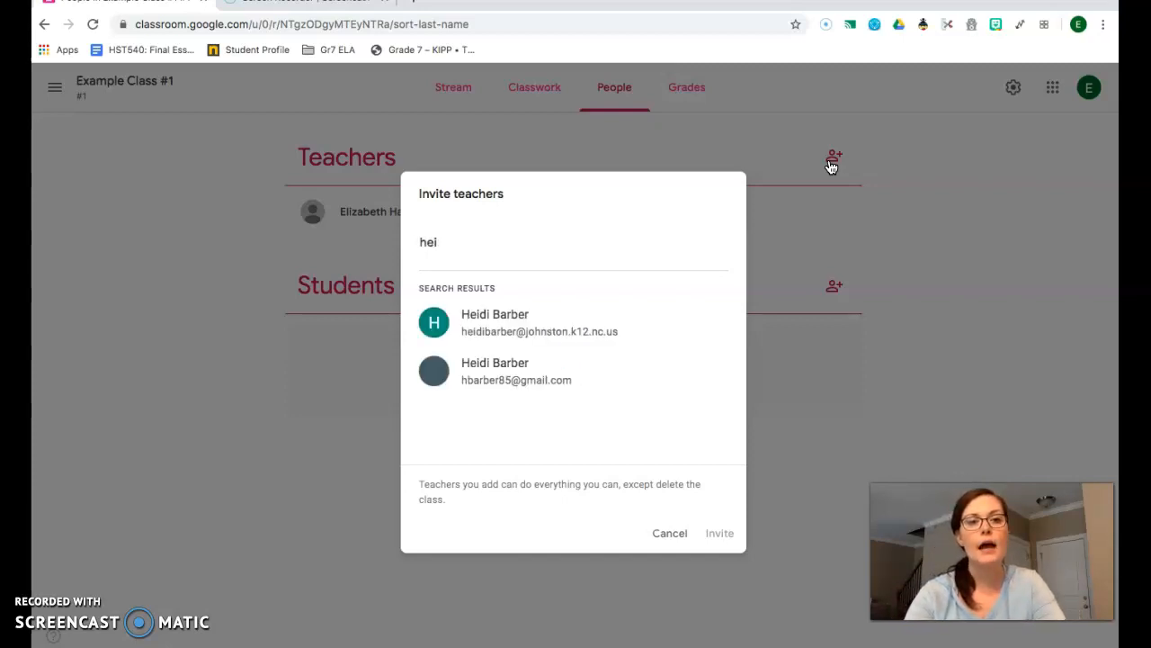
left_click(631, 331)
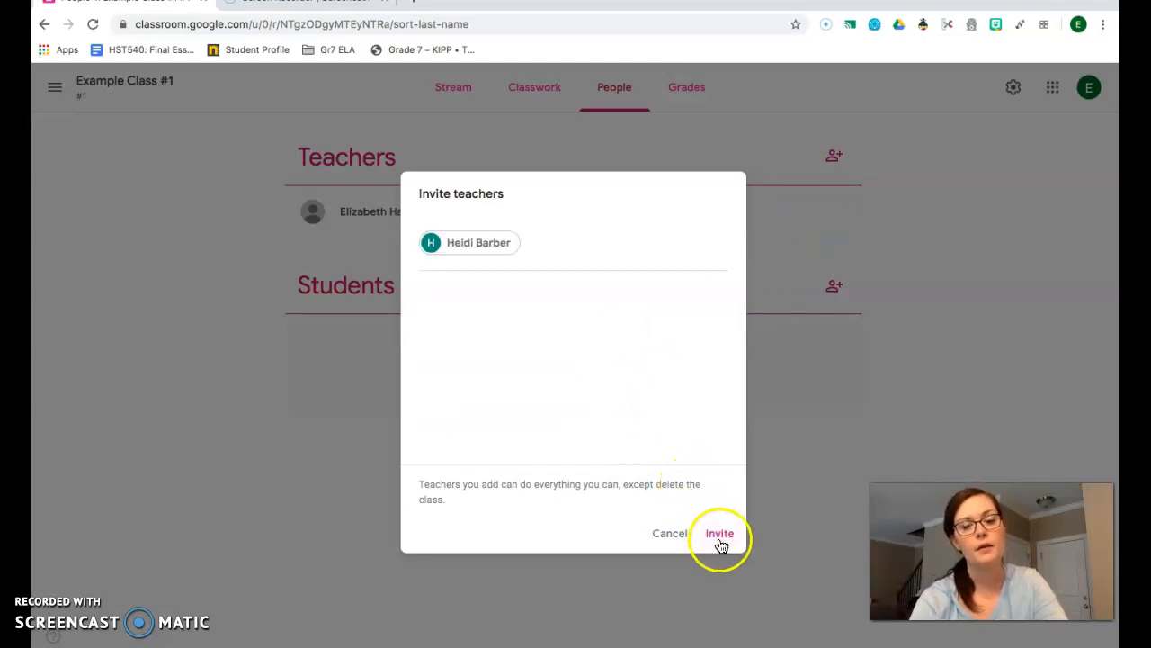
left_click(665, 534)
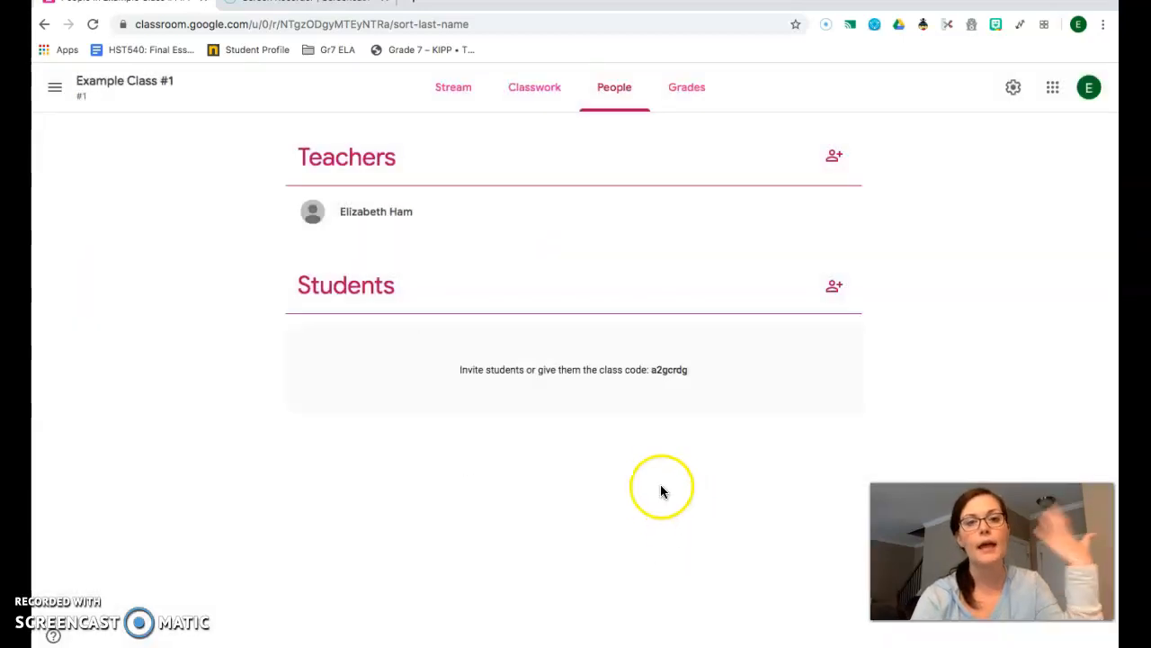
- View the form for inviting students and cancel it, and highlight the class code in the Students section
left_click(834, 288)
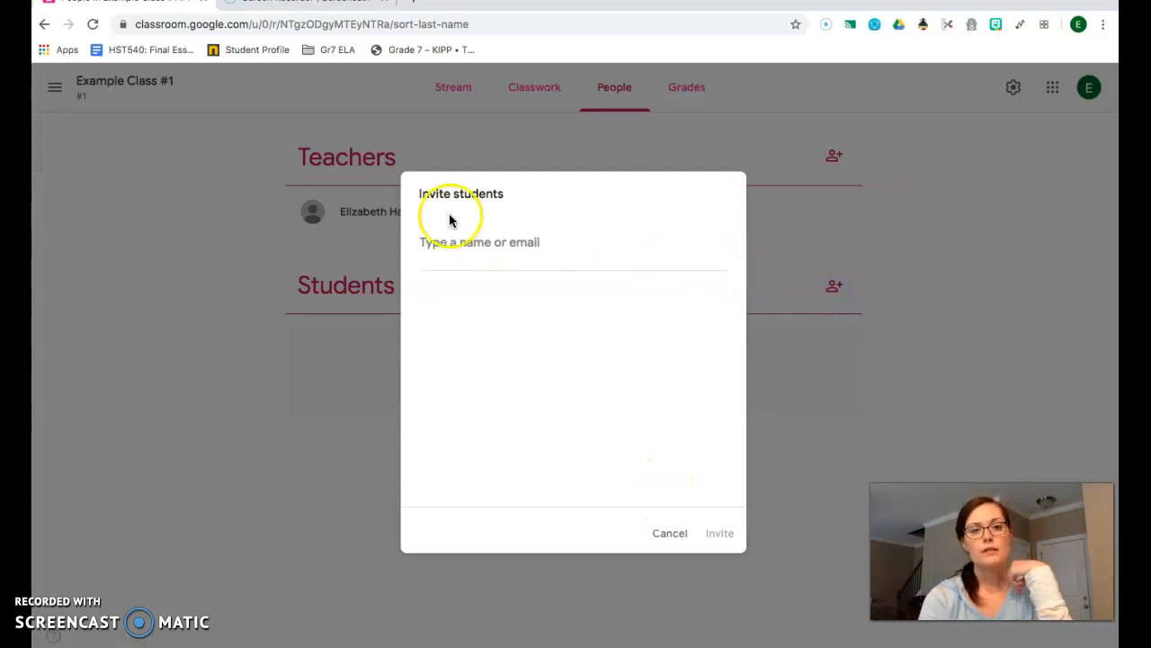
left_click(474, 242)
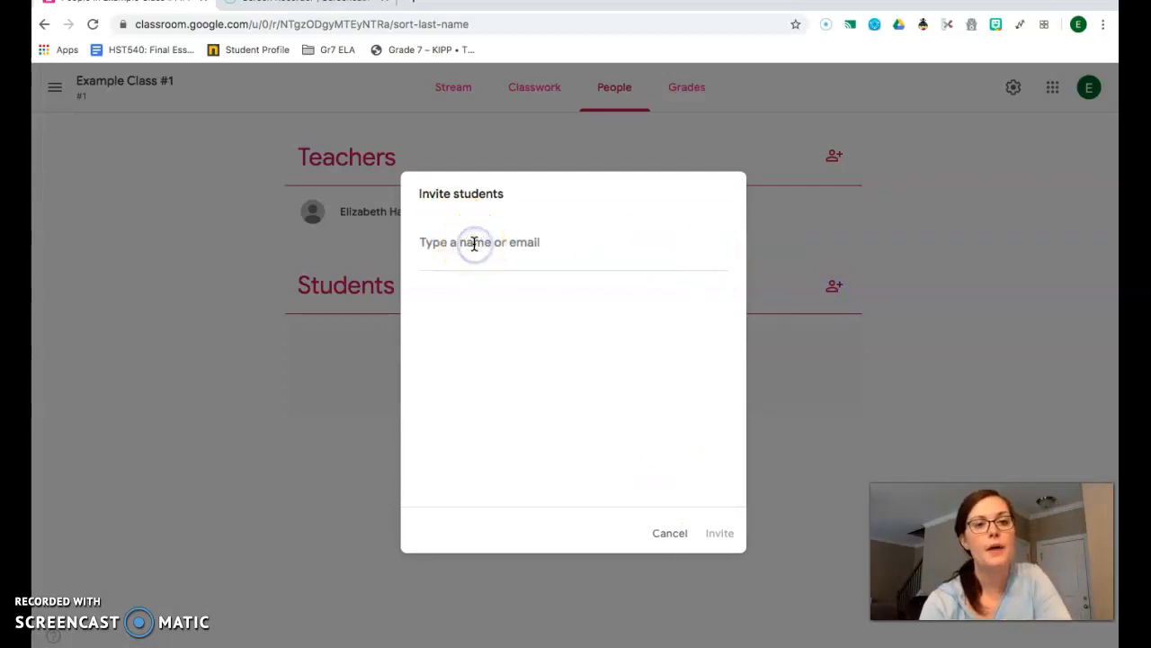
left_click(670, 537)
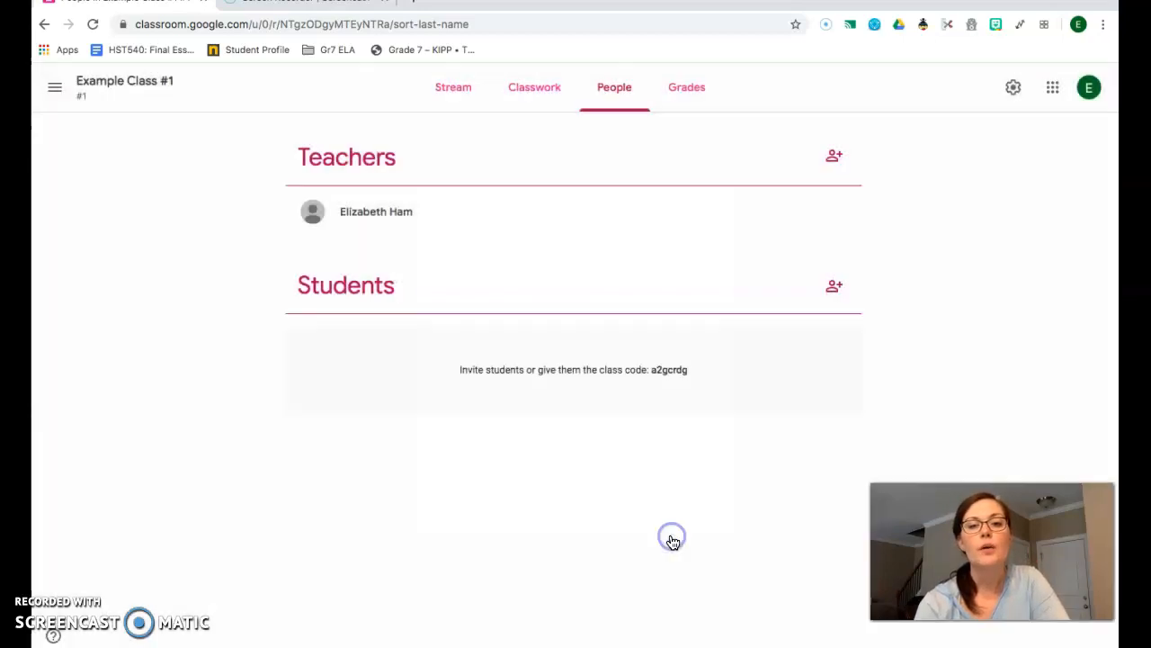
left_click_drag(696, 373, 655, 375)
right_click(693, 379)
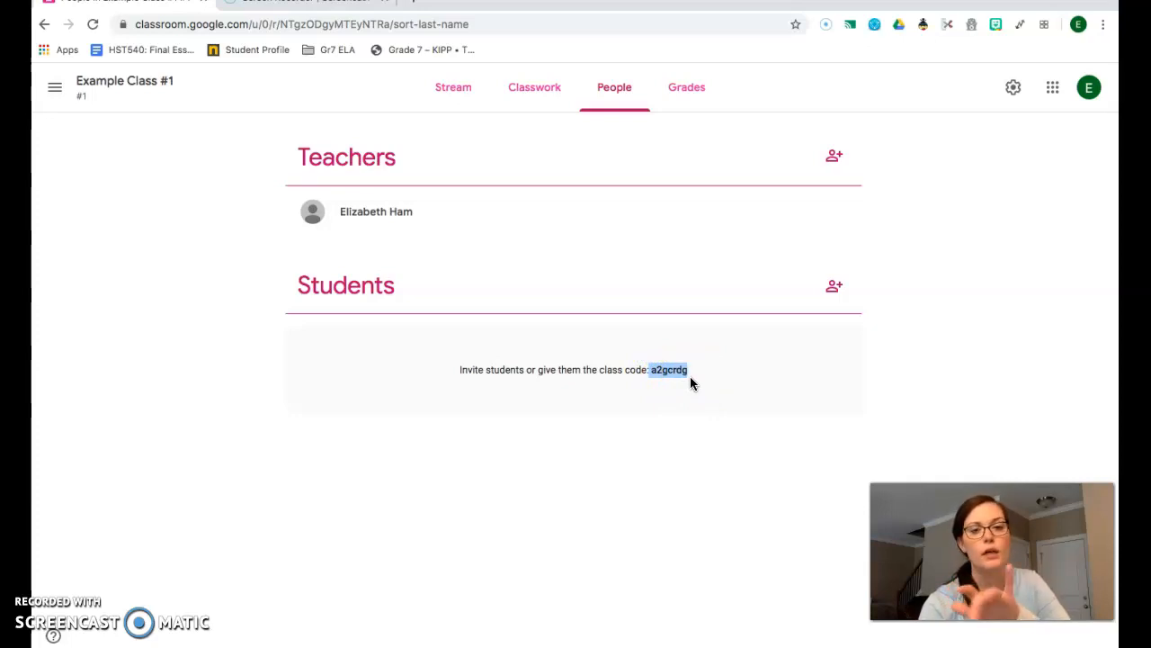
double_click(654, 370)
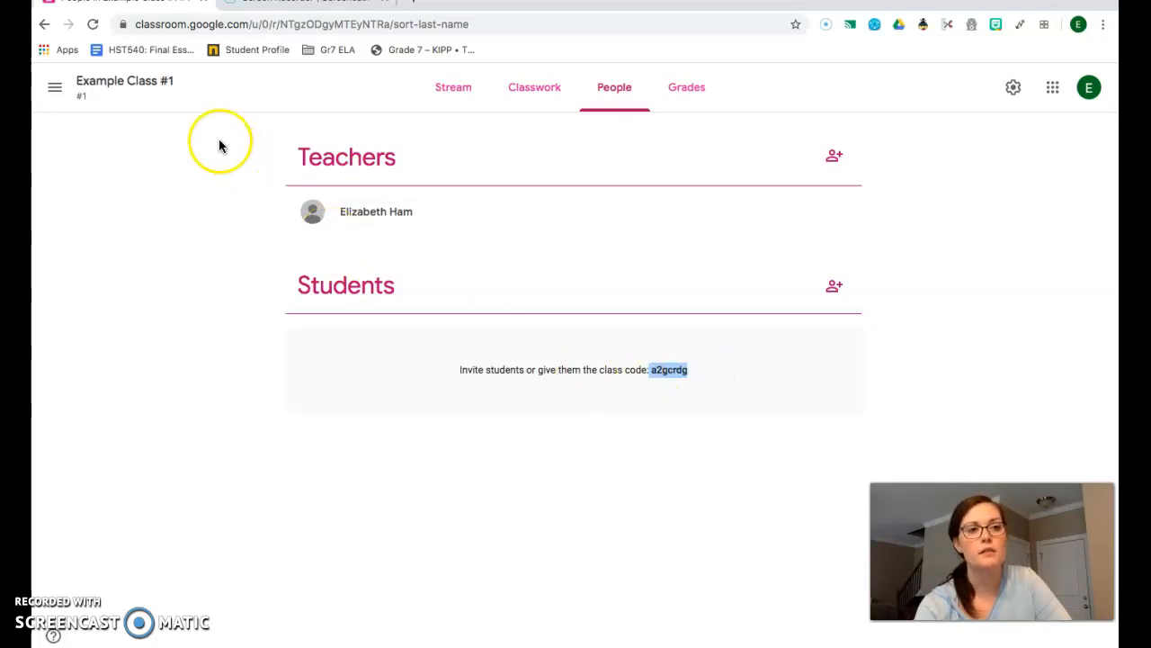
- Display the class code enlarged from the class stream banner, and close the enlarged view
left_click(456, 101)
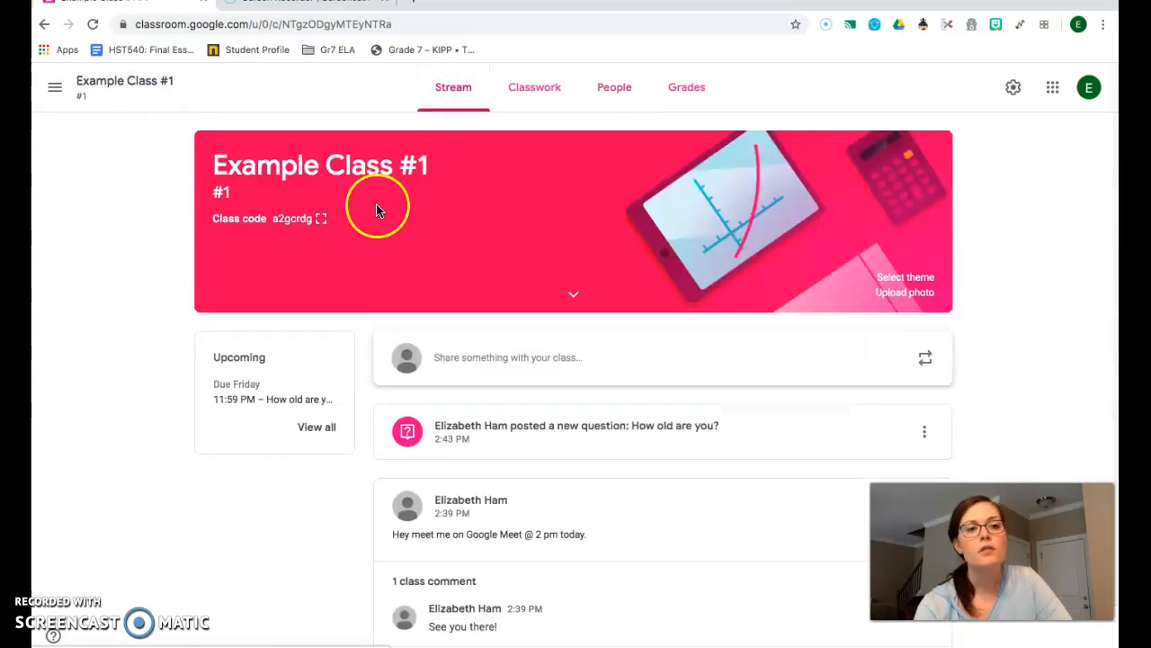
left_click(322, 221)
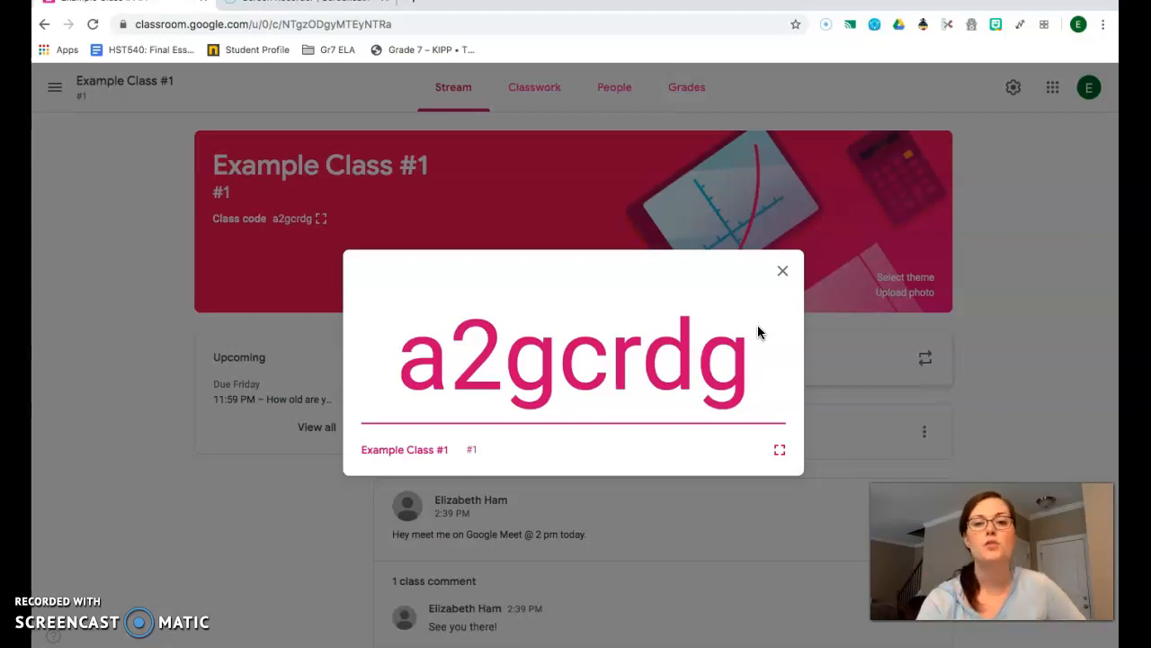
left_click(782, 271)
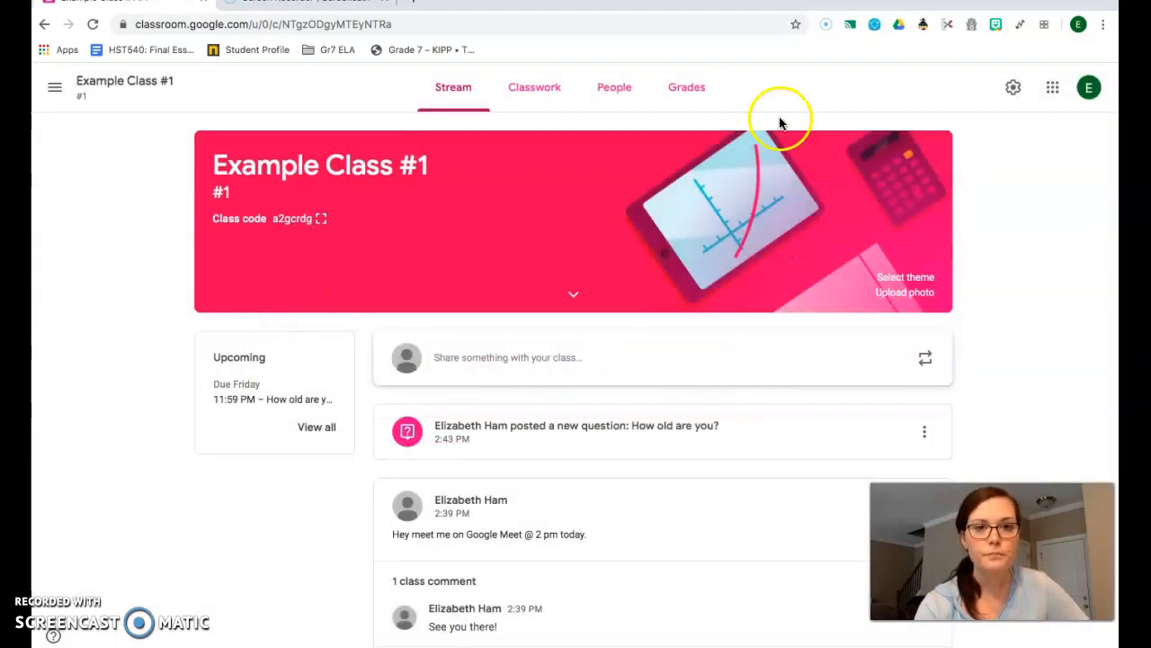
- Check the Grades page of Example Class #1, look at the posted question in Classwork, and come back to Grades
left_click(671, 97)
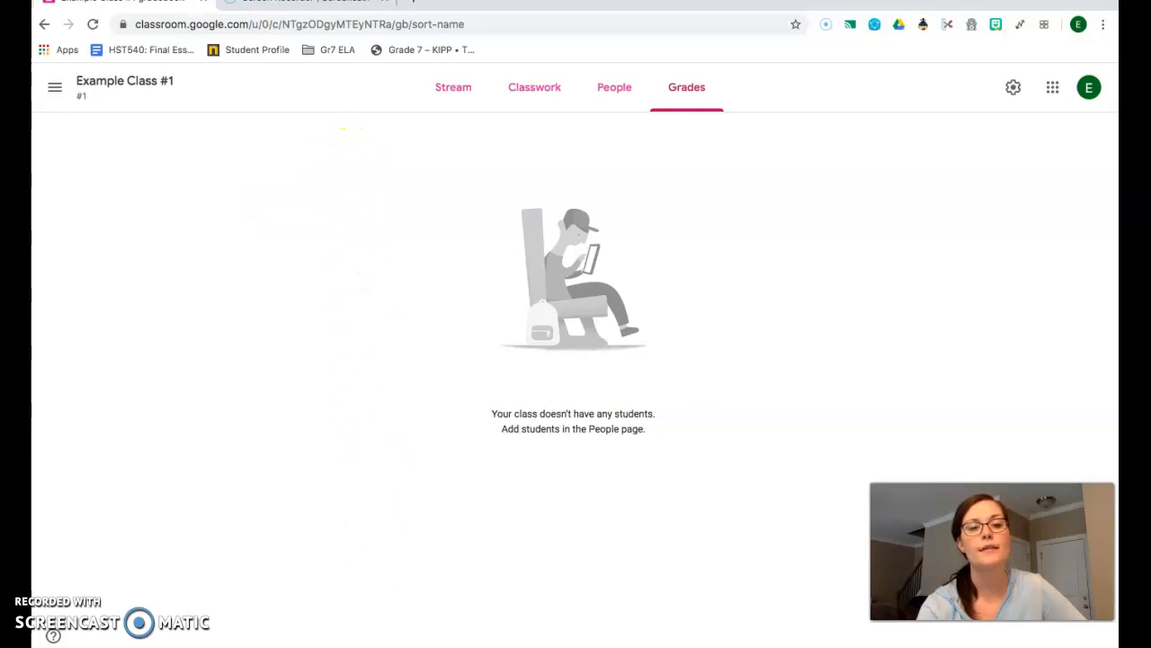
left_click(523, 104)
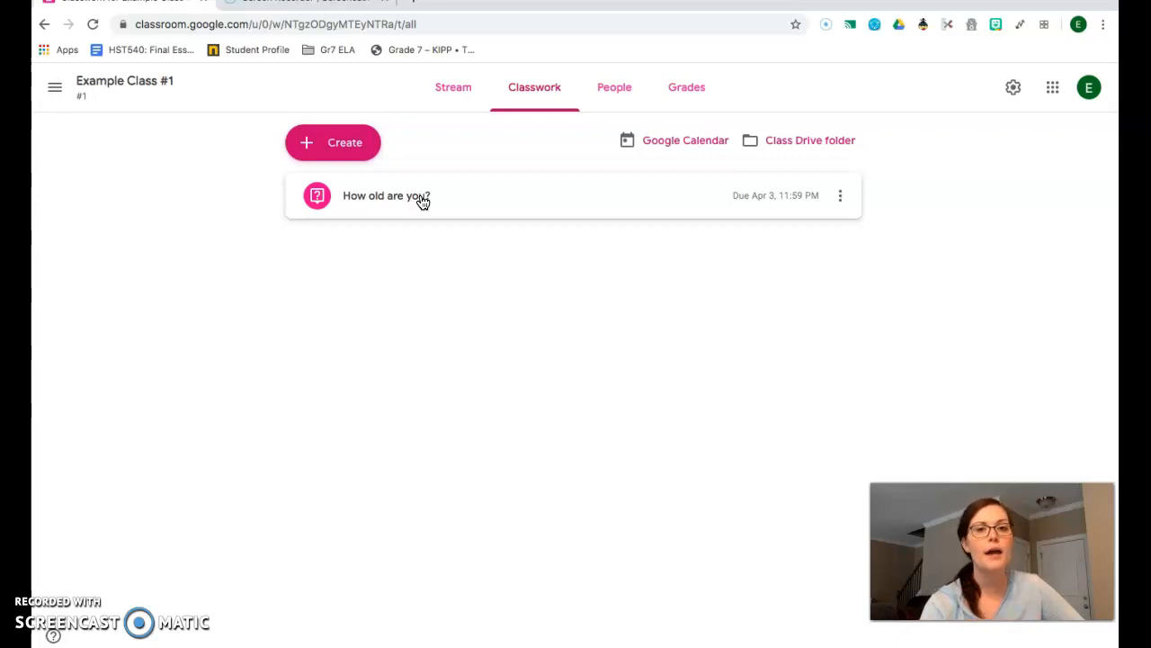
left_click(690, 89)
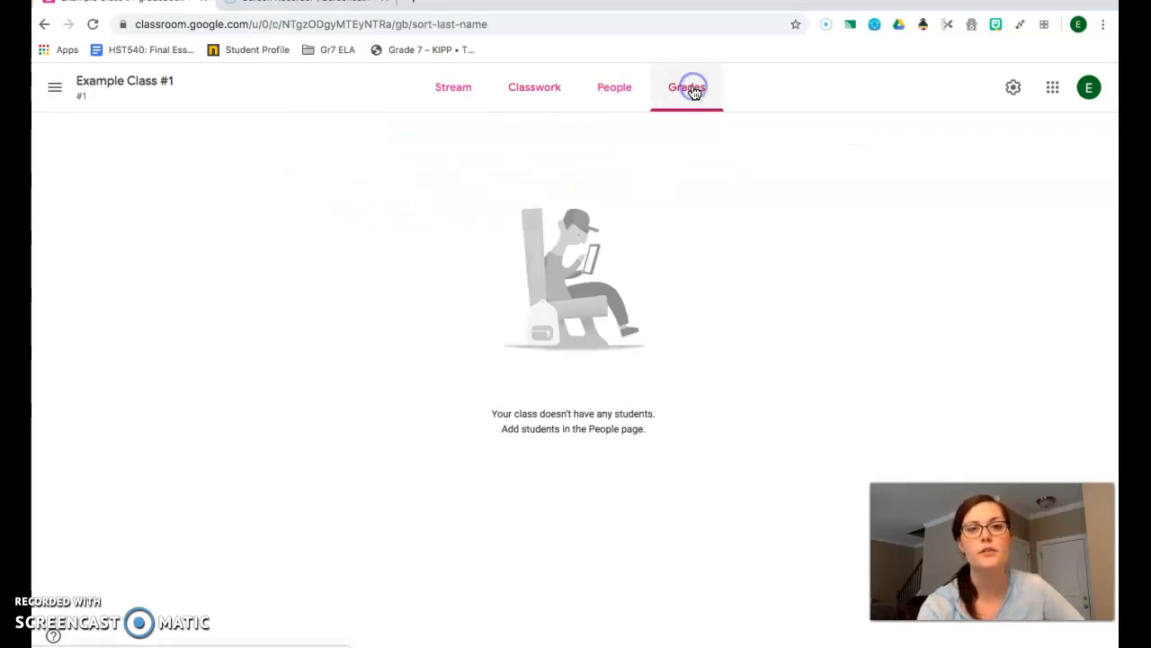
- Return to the stream of Example Class #1 and take the browser window out of full screen
left_click(468, 94)
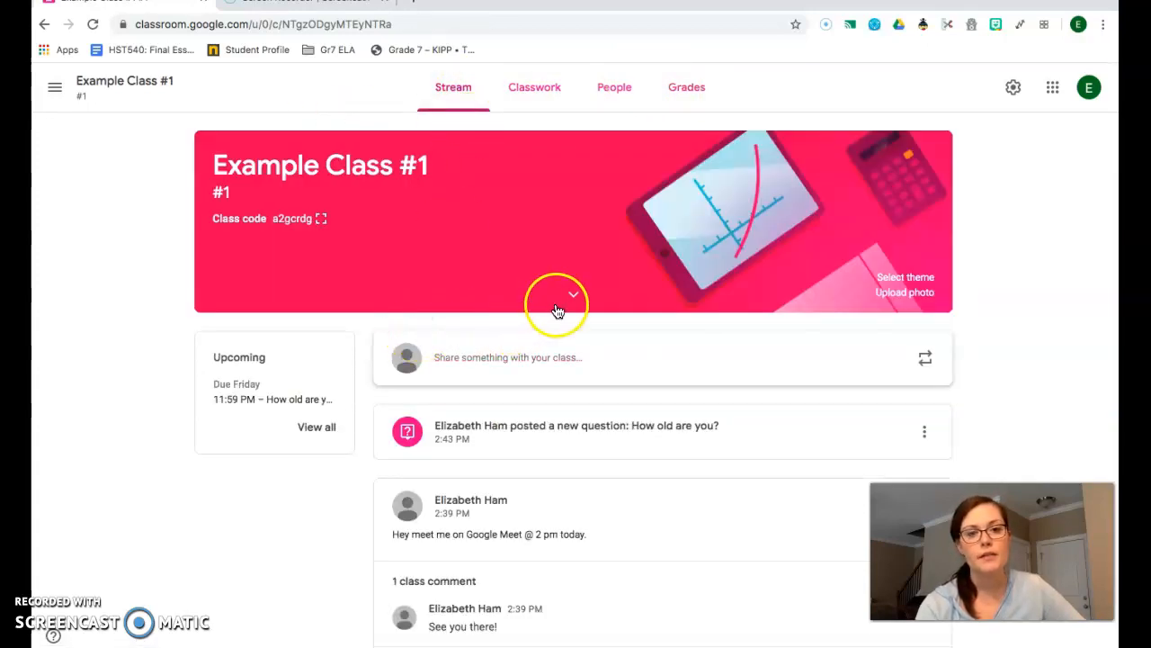
scroll(429, 329, "up", 1)
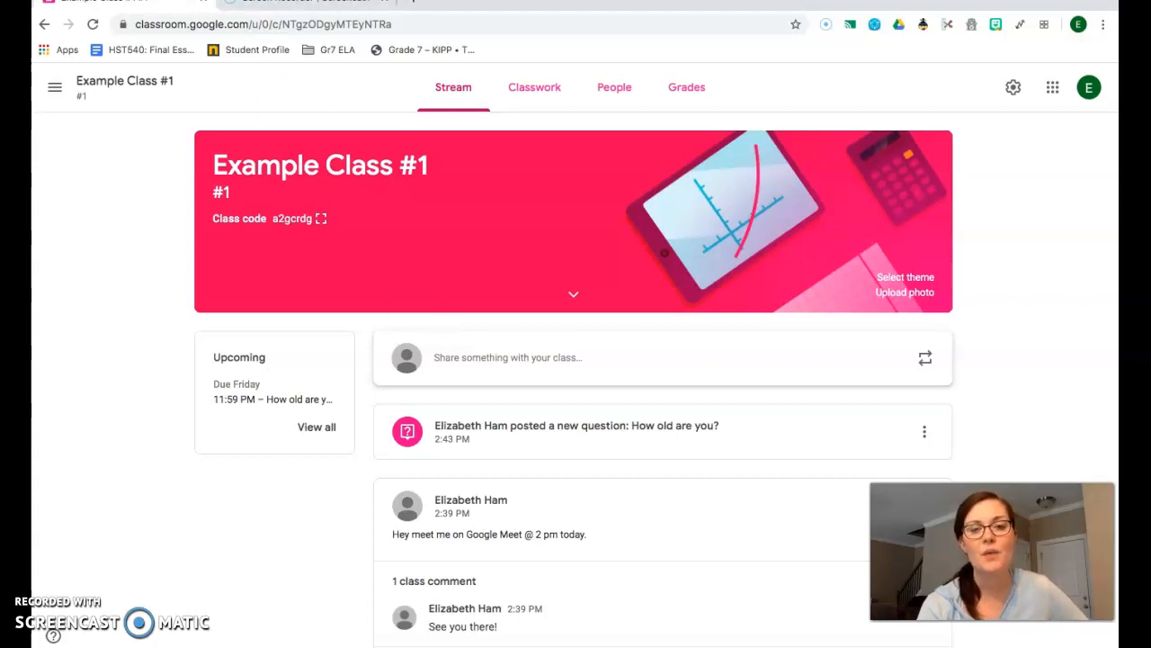
mouse_move(90, 2)
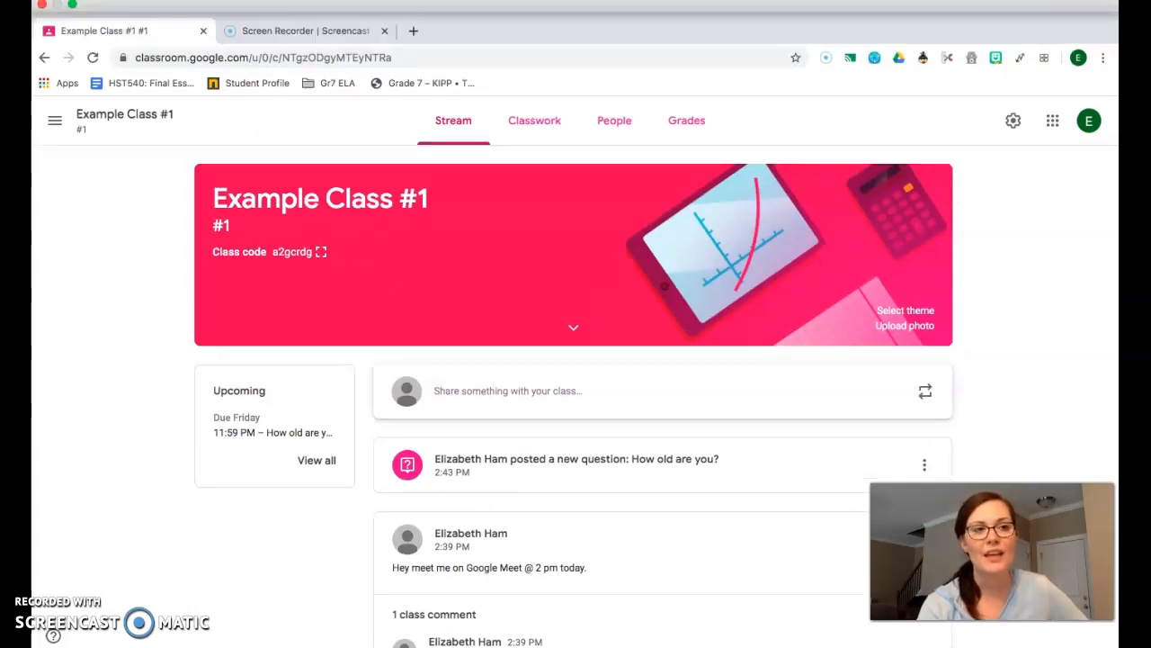
left_click(71, 6)
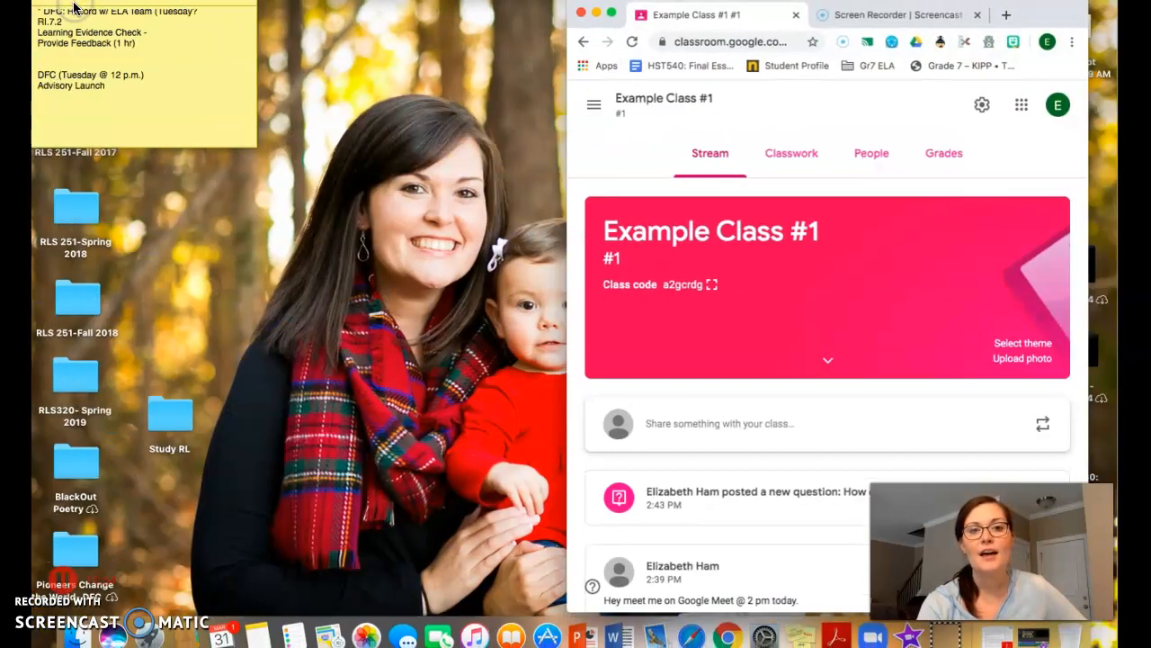